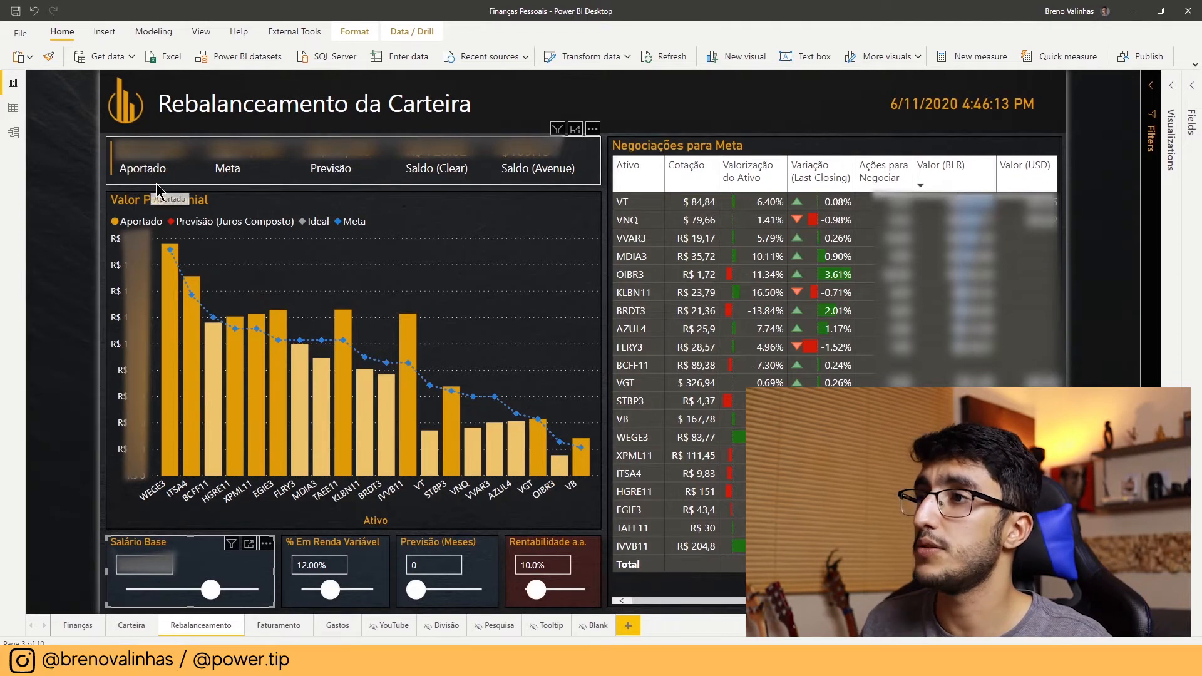
click(471, 278)
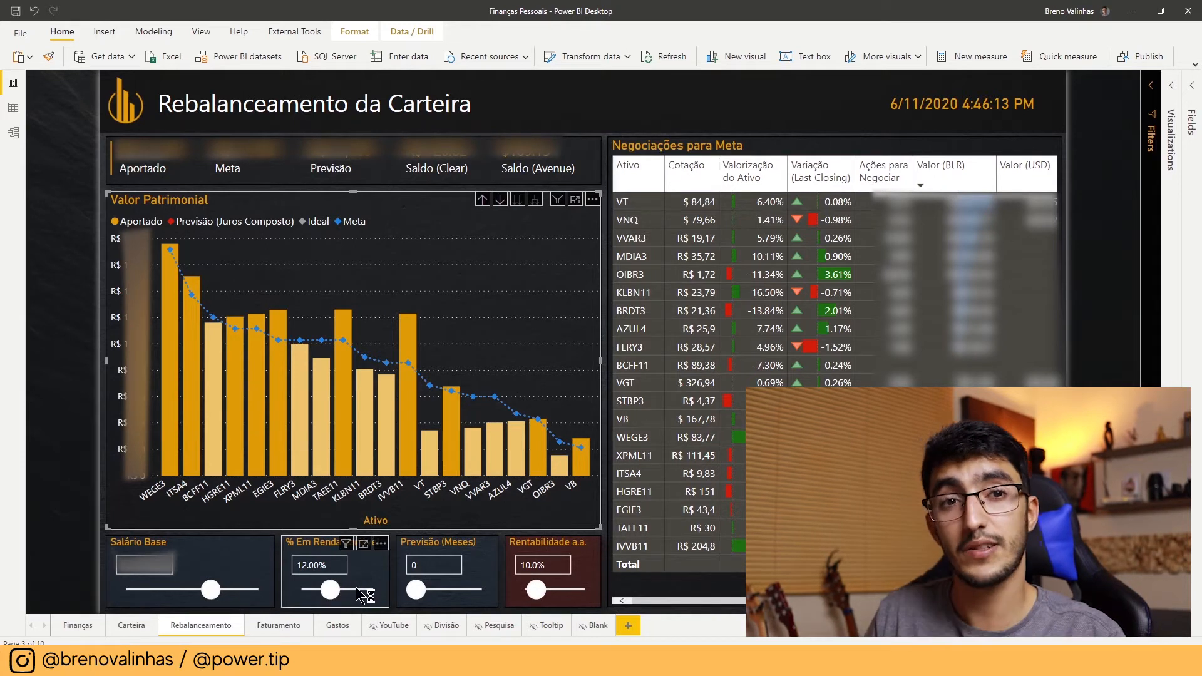
mouse_move(336, 589)
mouse_down()
mouse_move(348, 590)
mouse_move(330, 590)
mouse_up()
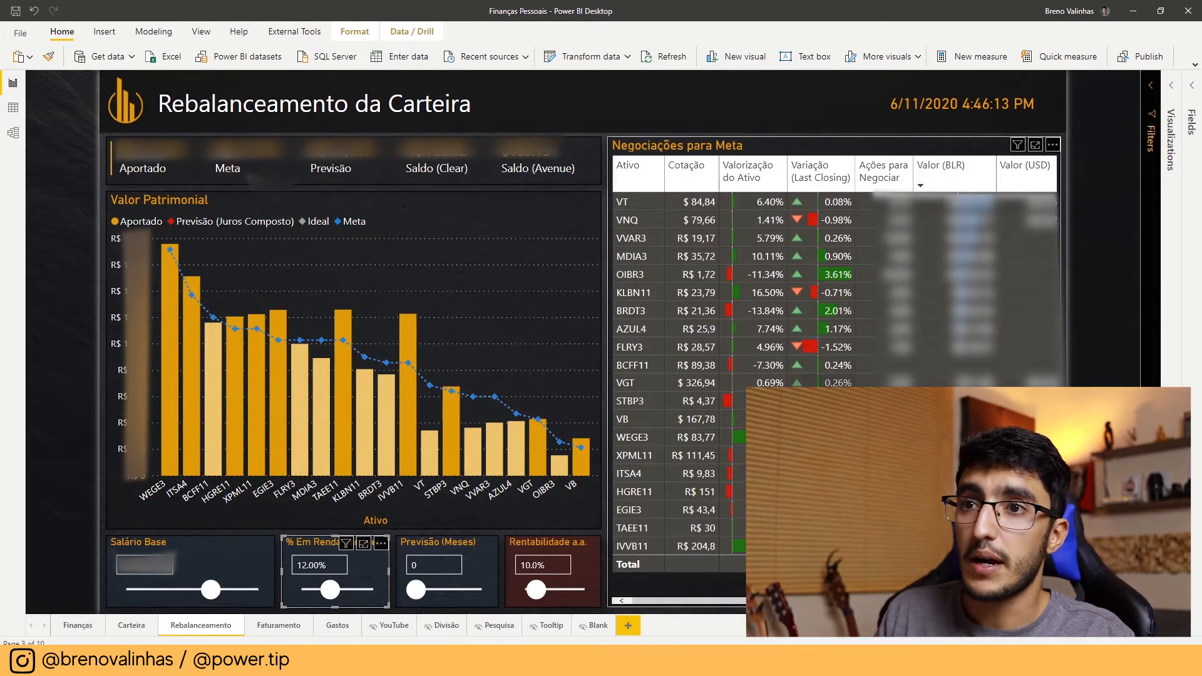
mouse_move(895, 310)
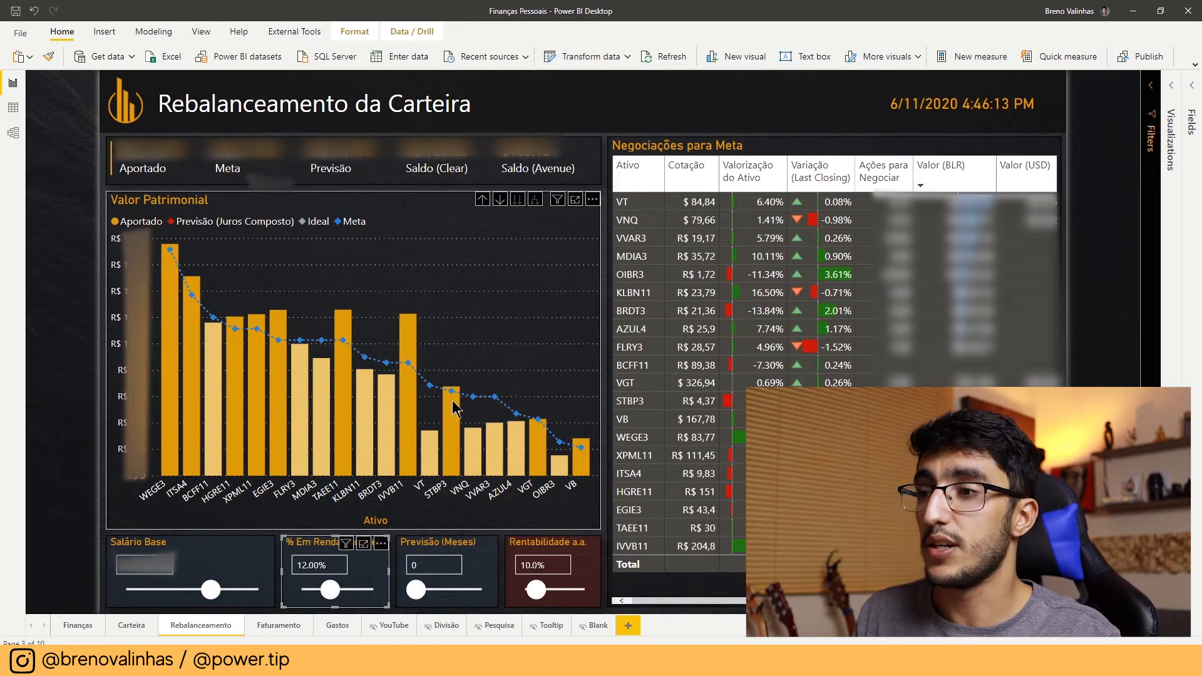
mouse_move(456, 404)
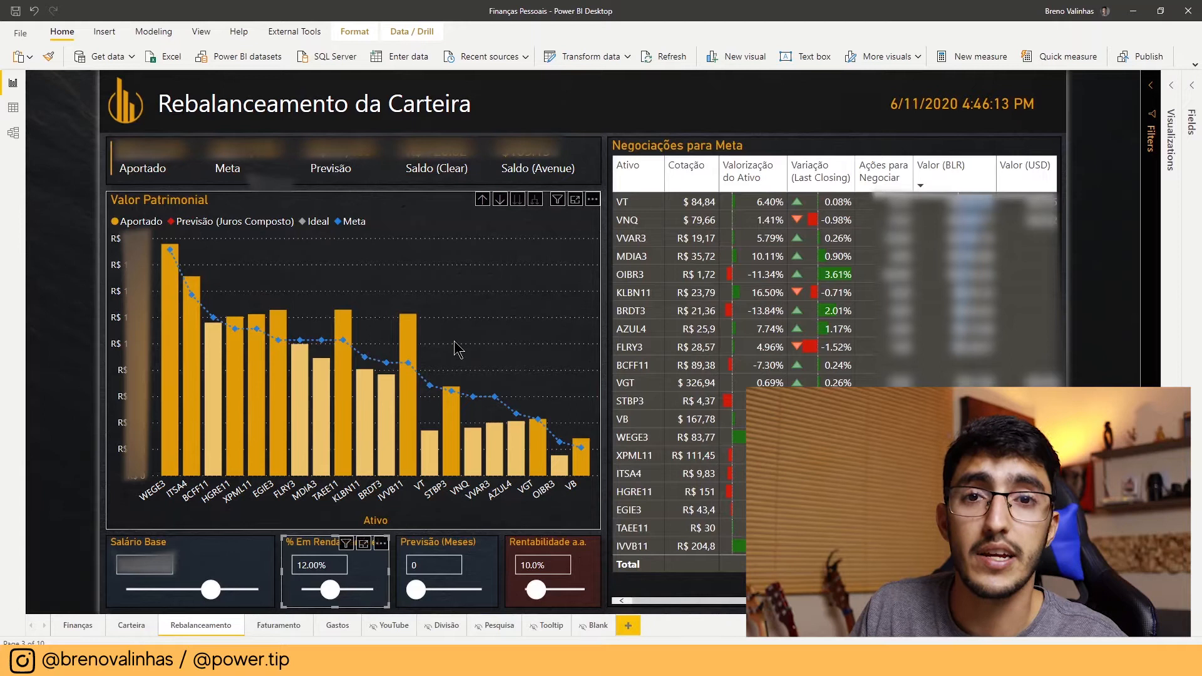
mouse_move(479, 310)
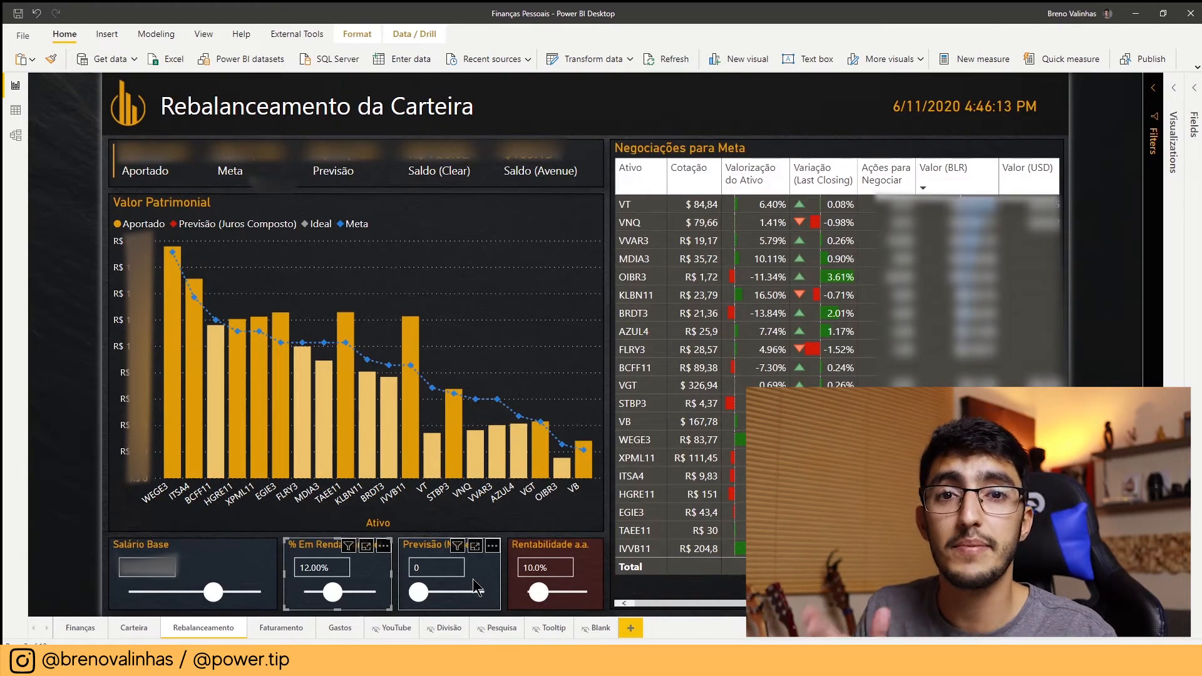
Try the Previsão (Meses) parameter at 6 and at 120 months and compare the lines in the Valor Patrimonial chart.
drag(418, 592, 423, 594)
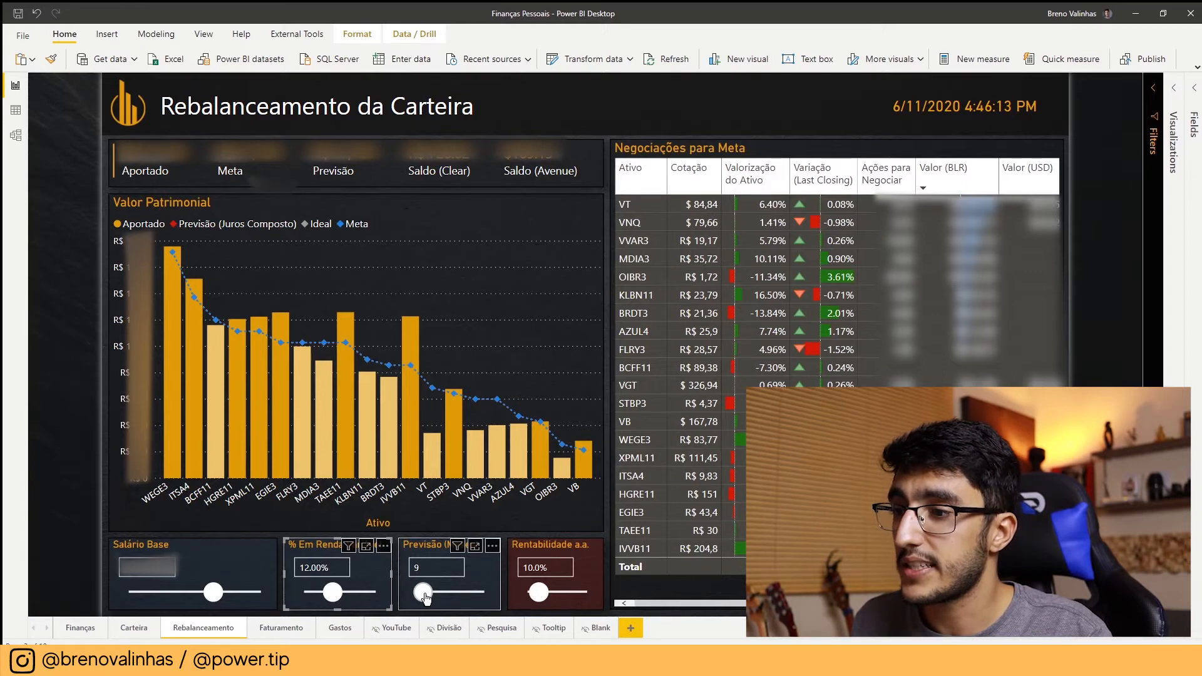
right_click(429, 589)
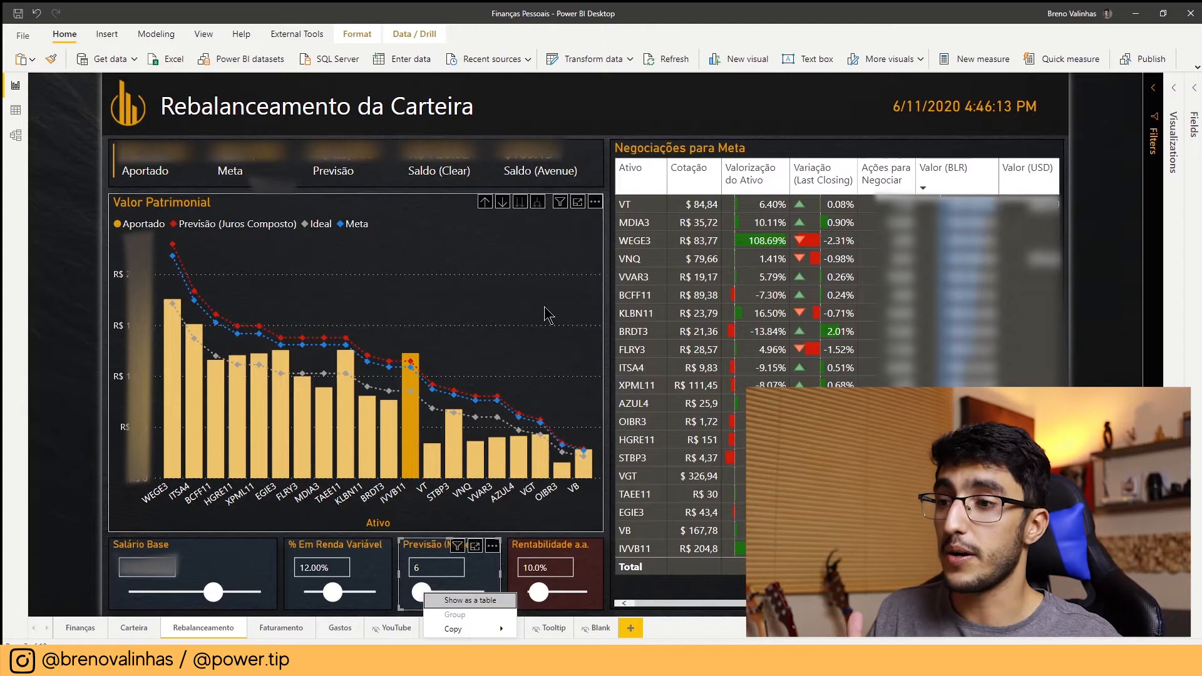
drag(421, 592, 501, 589)
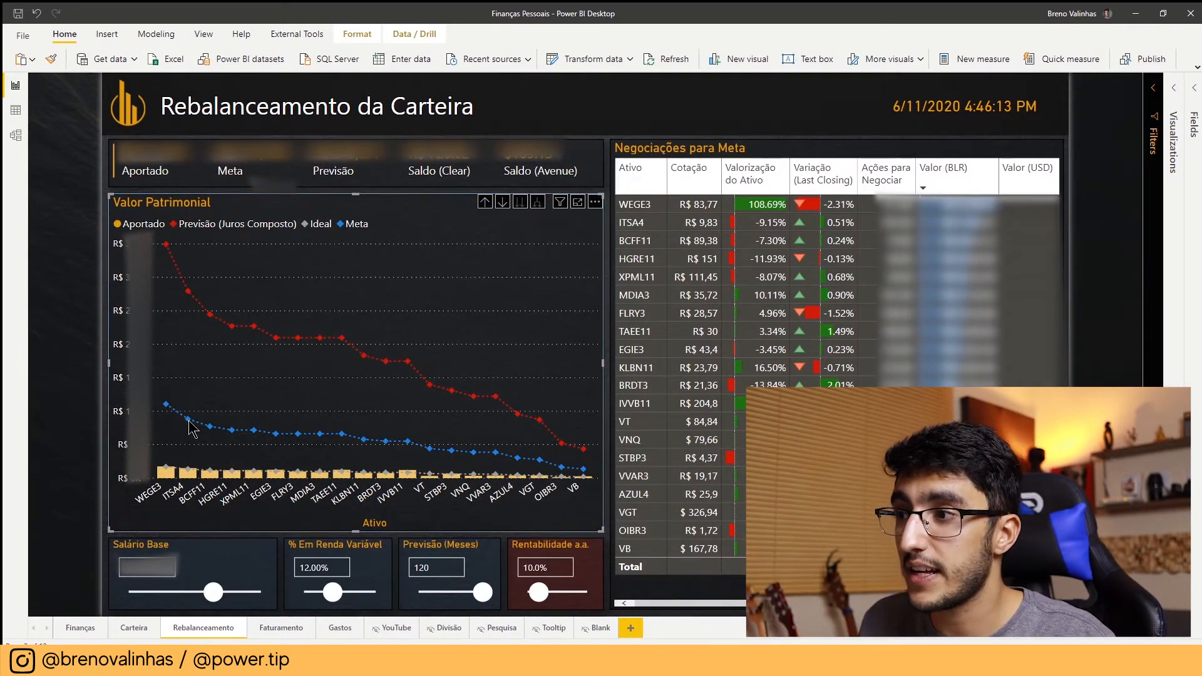
mouse_move(319, 440)
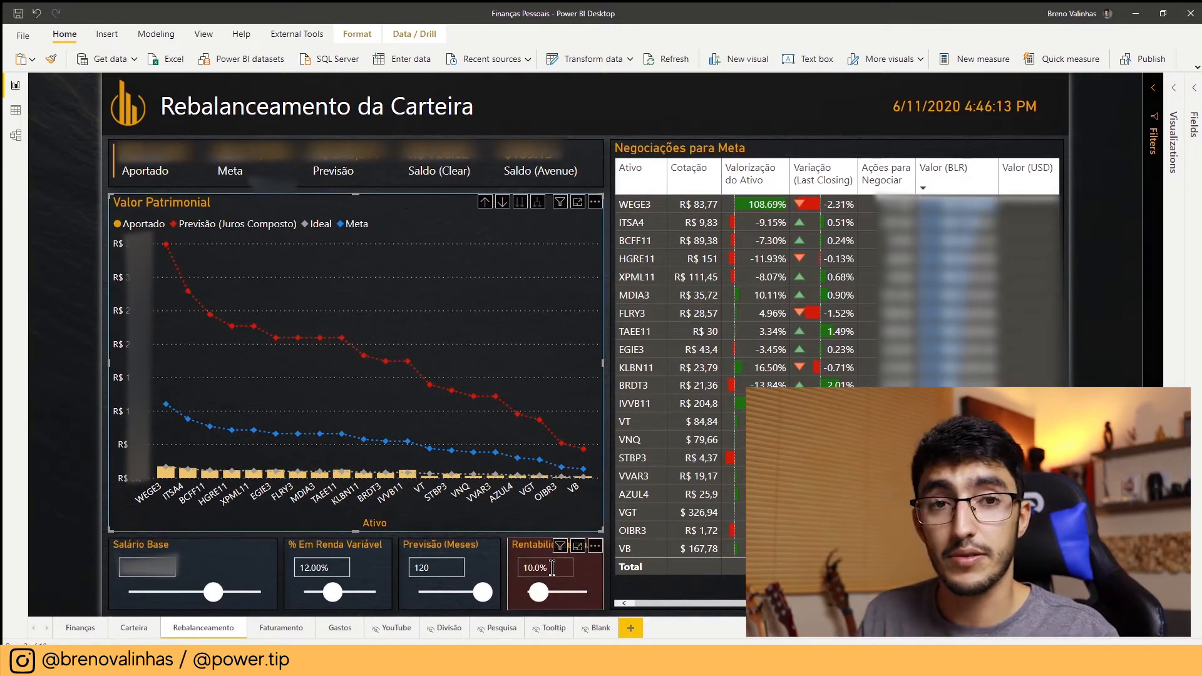
Try Rentabilidade a.a. at 50.0%, lower it to 7.5%, and reset Previsão (Meses) to 0.
drag(538, 592, 606, 589)
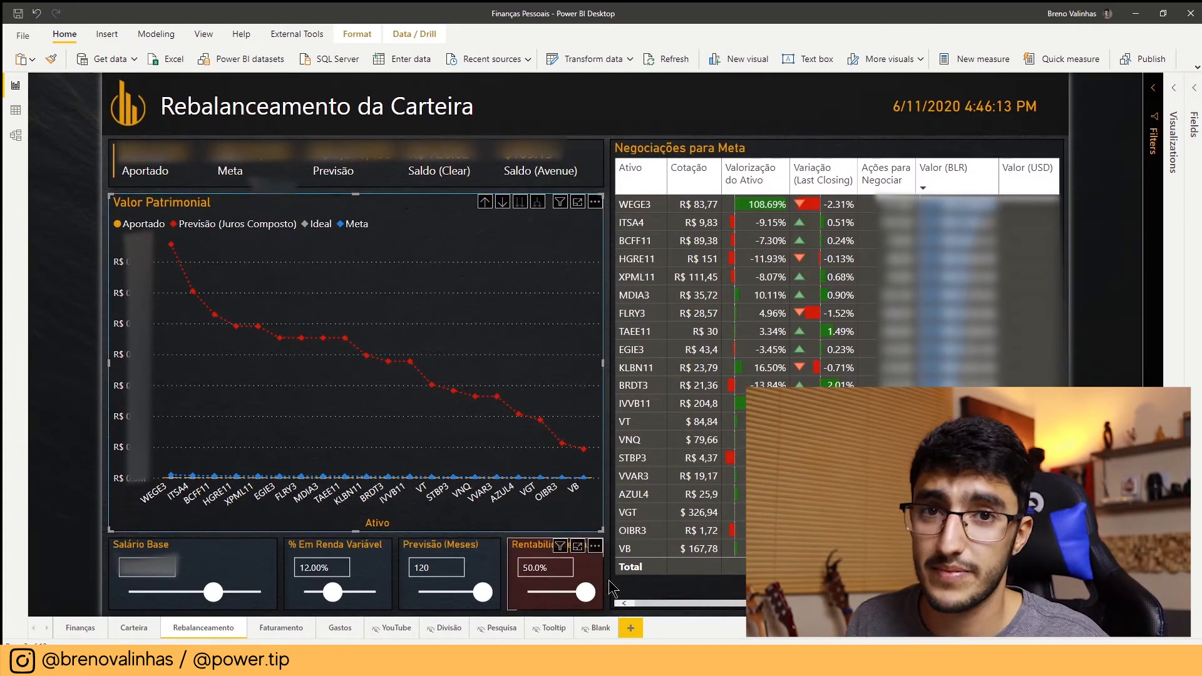
drag(583, 599, 535, 592)
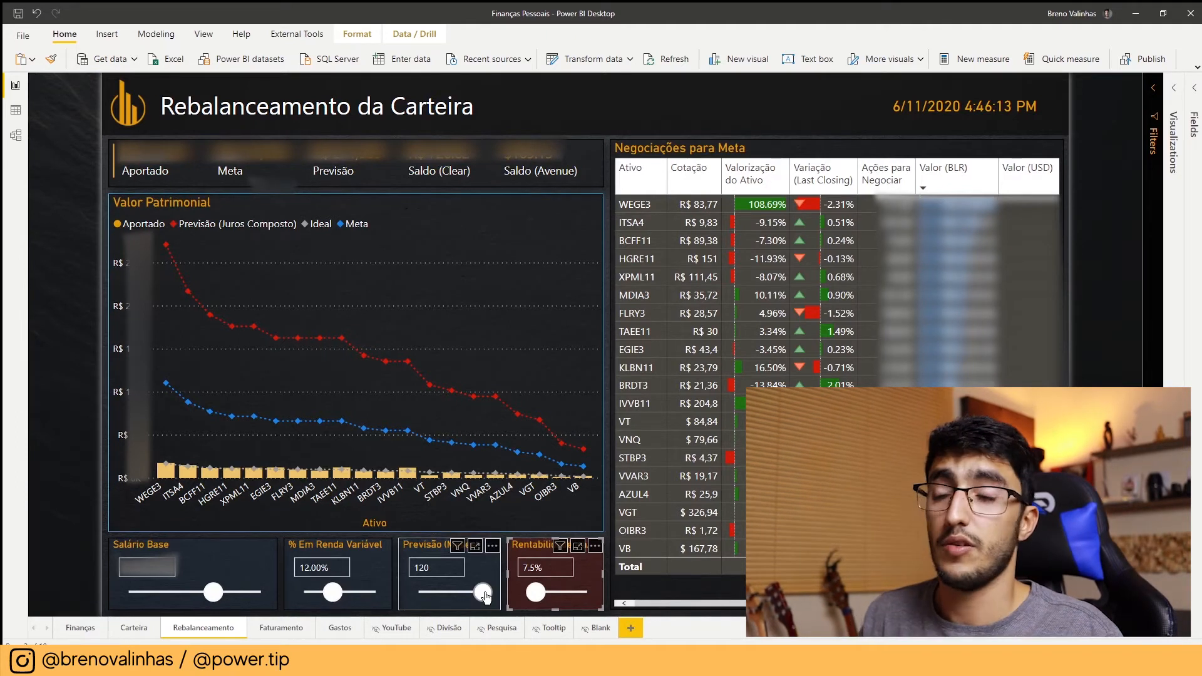
drag(483, 592, 418, 592)
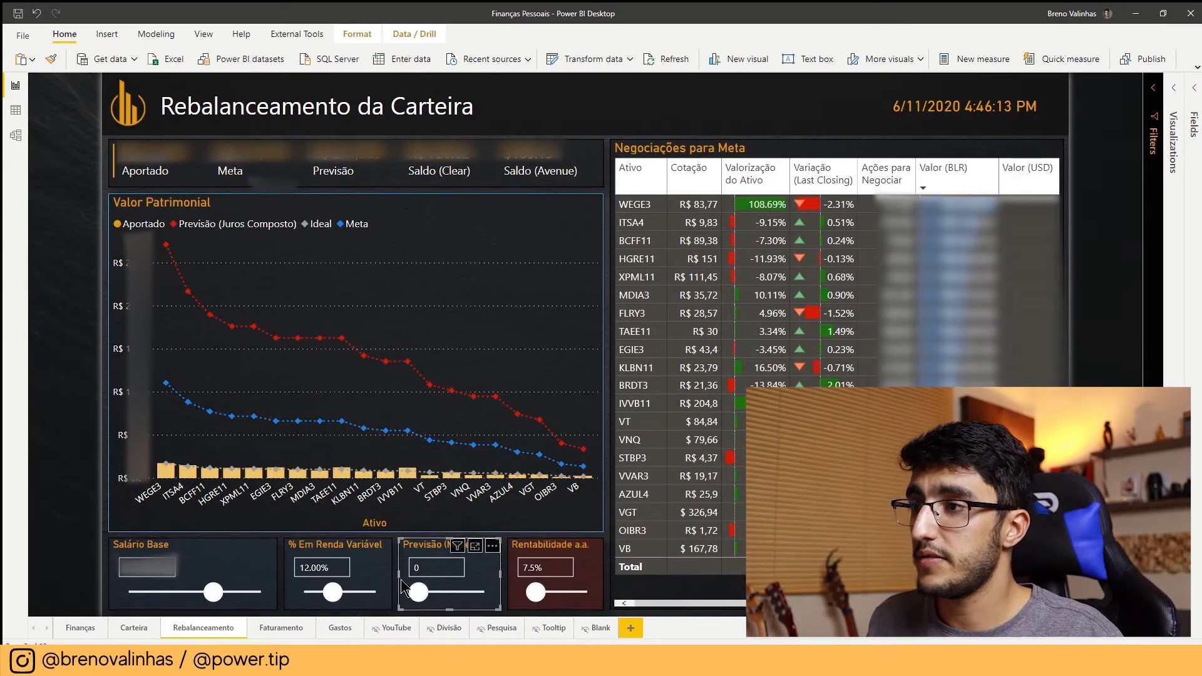
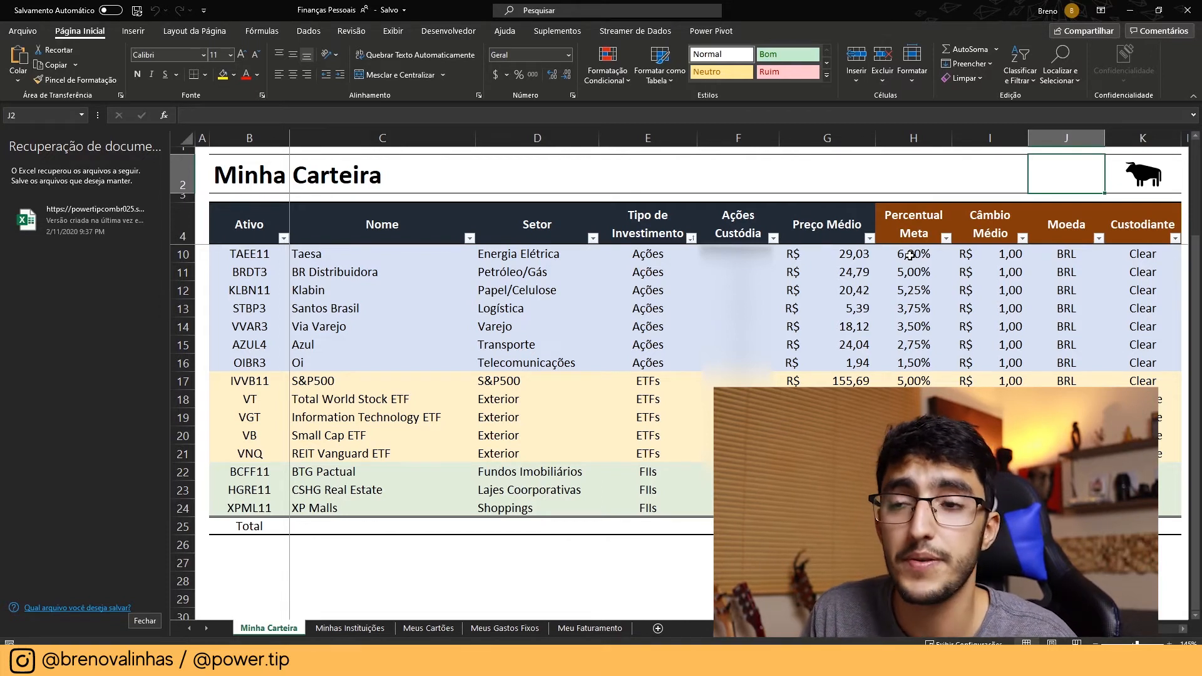
Spread the Minha Carteira and Cotação (Web) tables apart in the Simples model layout and review their Ativo–Código relationship.
drag(925, 220, 249, 582)
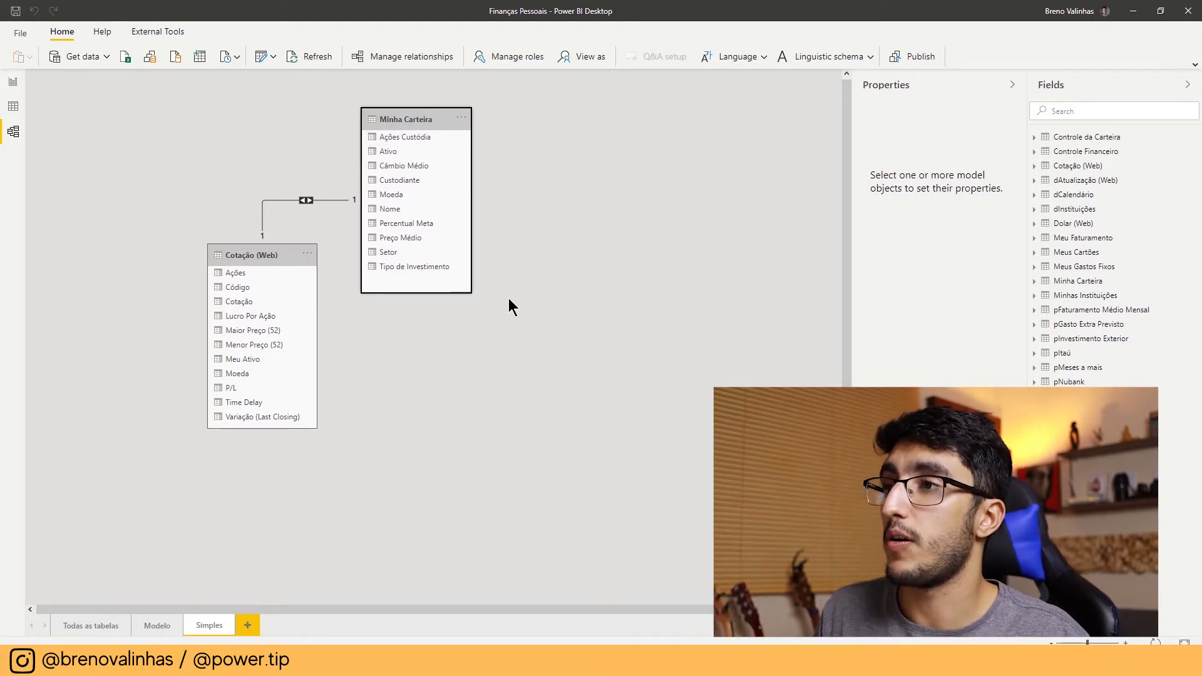
mouse_move(424, 118)
mouse_down()
mouse_move(460, 134)
mouse_move(441, 115)
mouse_up()
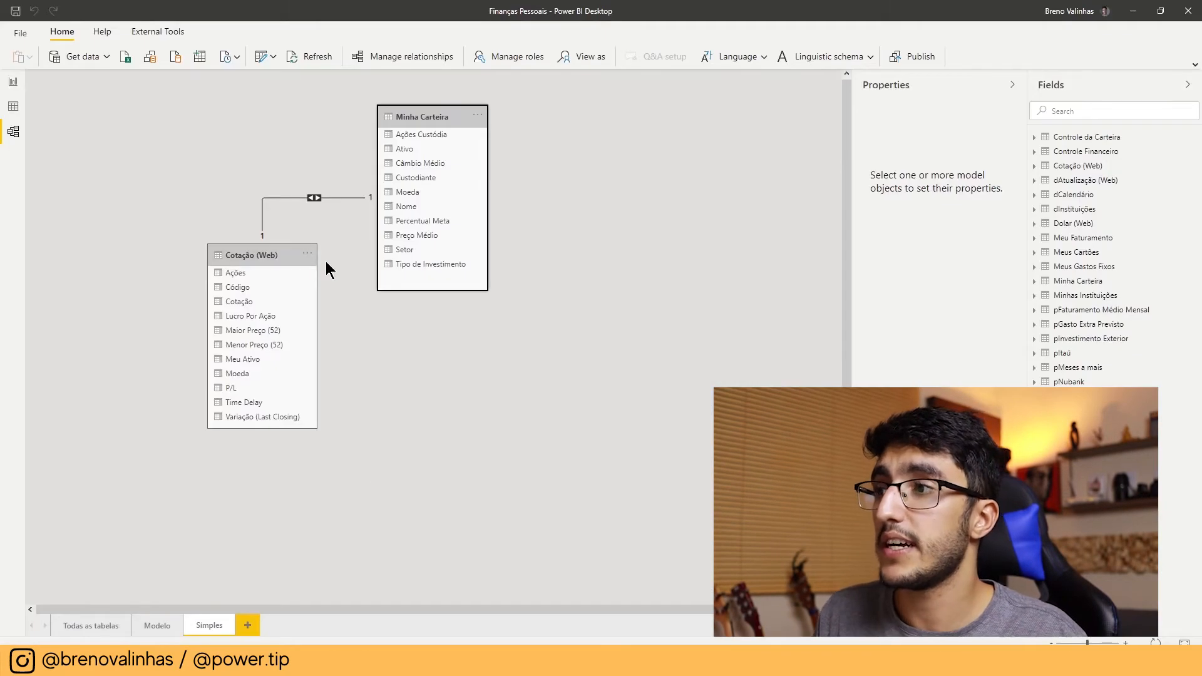
drag(282, 249, 268, 255)
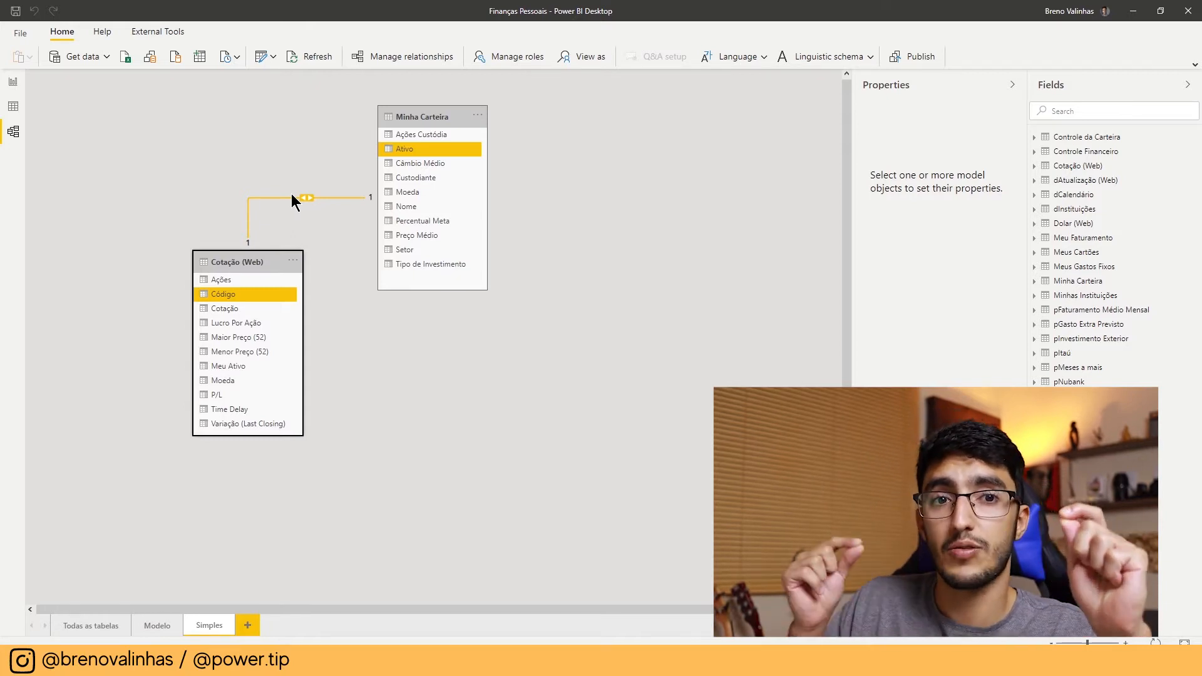
click(214, 664)
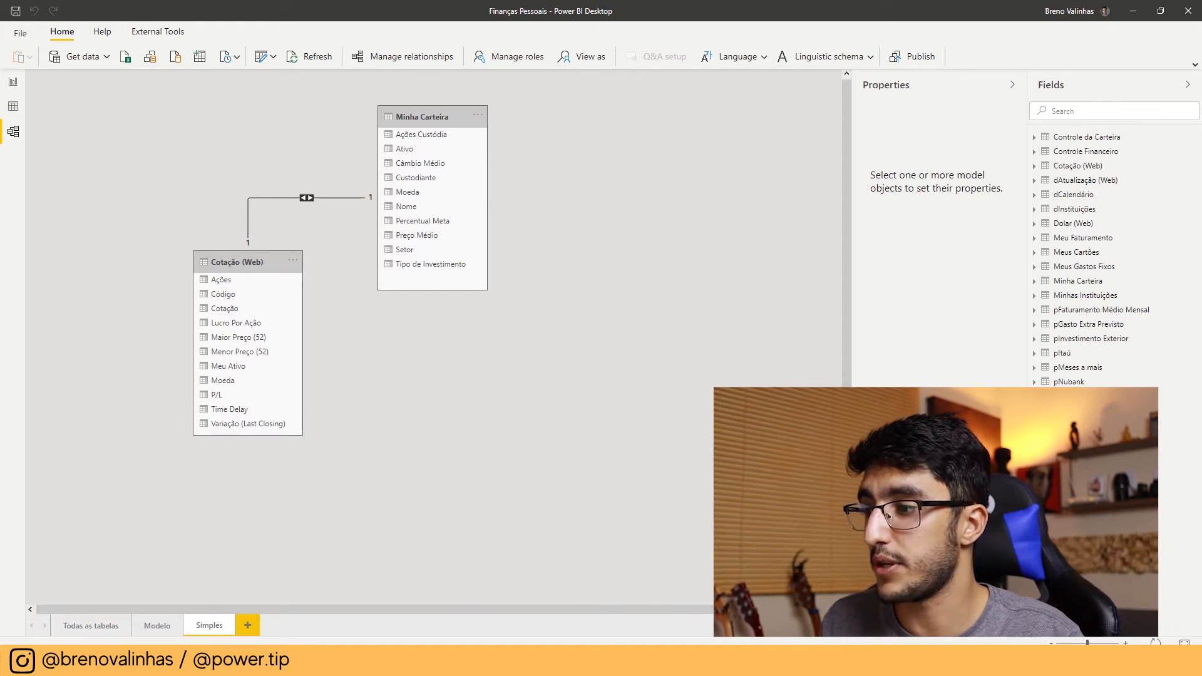
click(250, 255)
drag(250, 257, 251, 563)
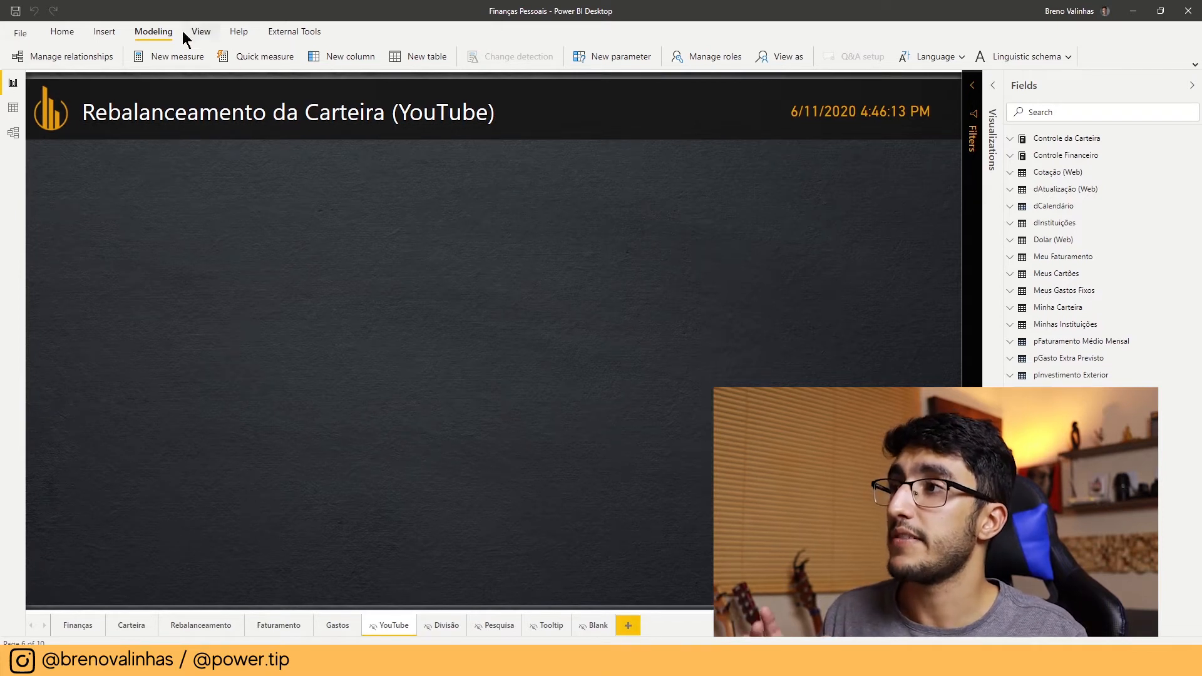
Start a what-if parameter named pMeta Youtube with the Fixed decimal number data type.
click(617, 59)
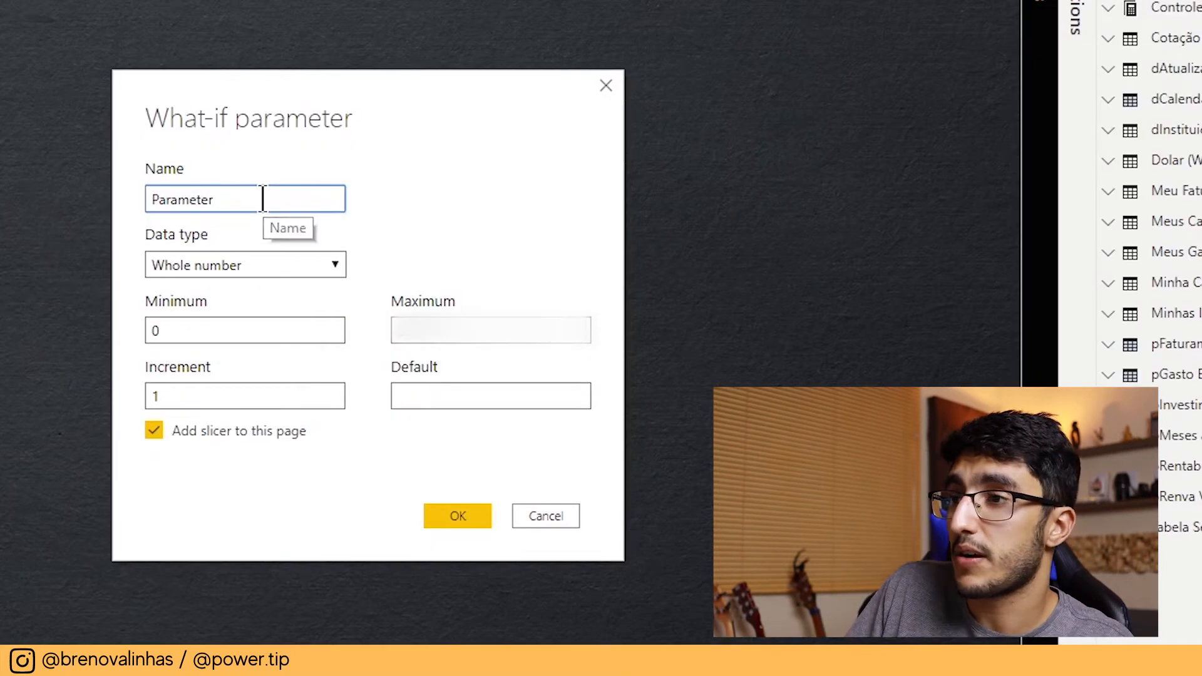
drag(543, 262, 469, 254)
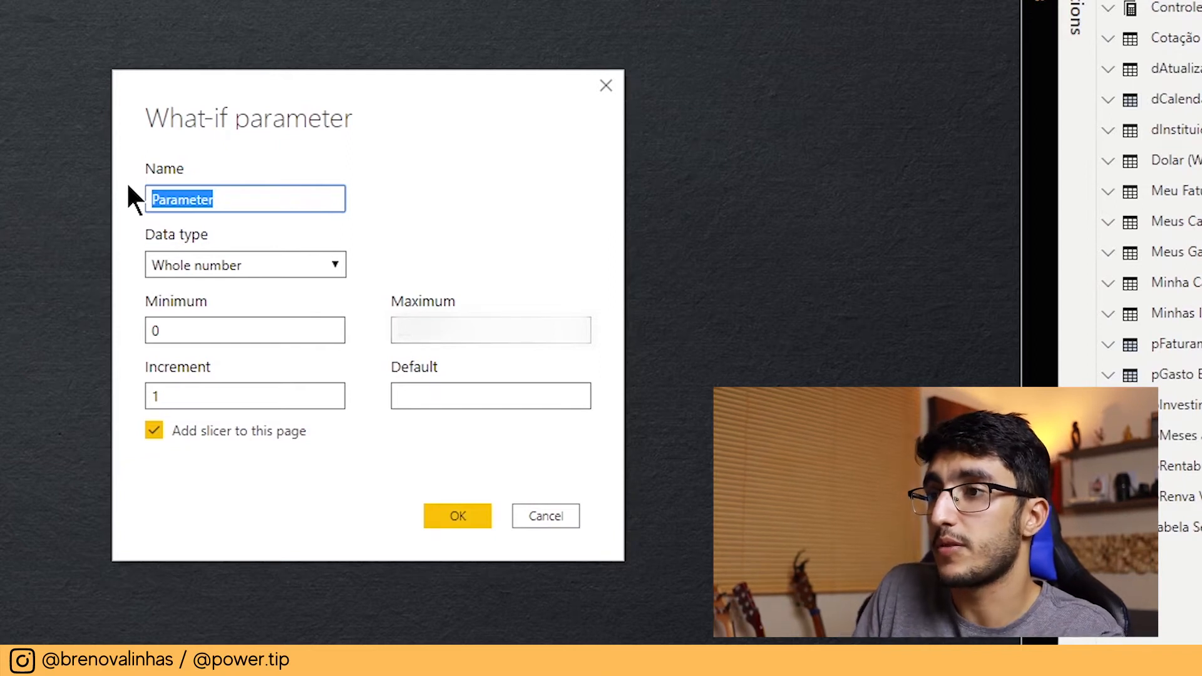
text(p)
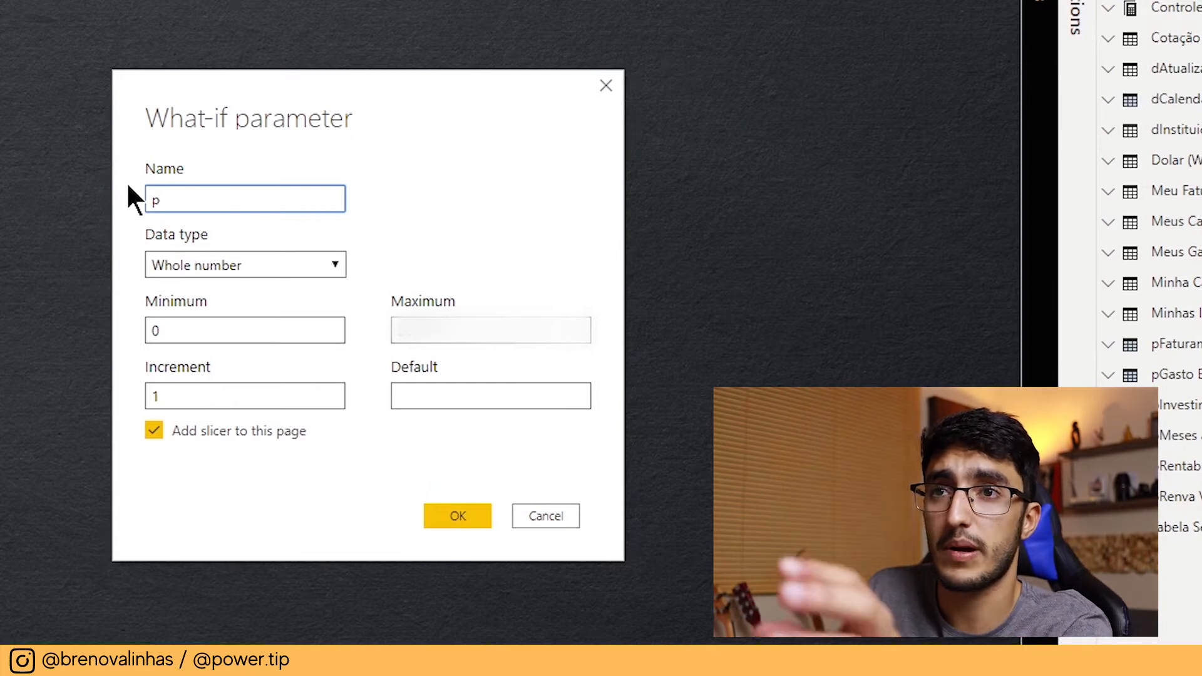
text(Meta Youtube)
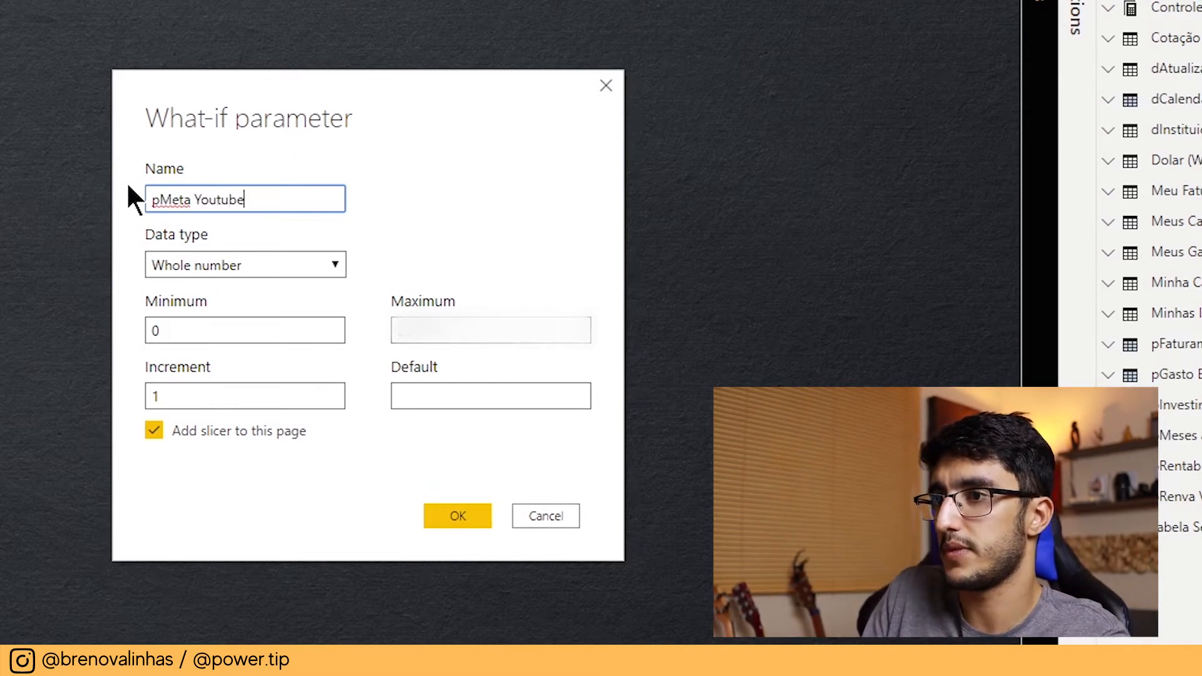
click(246, 263)
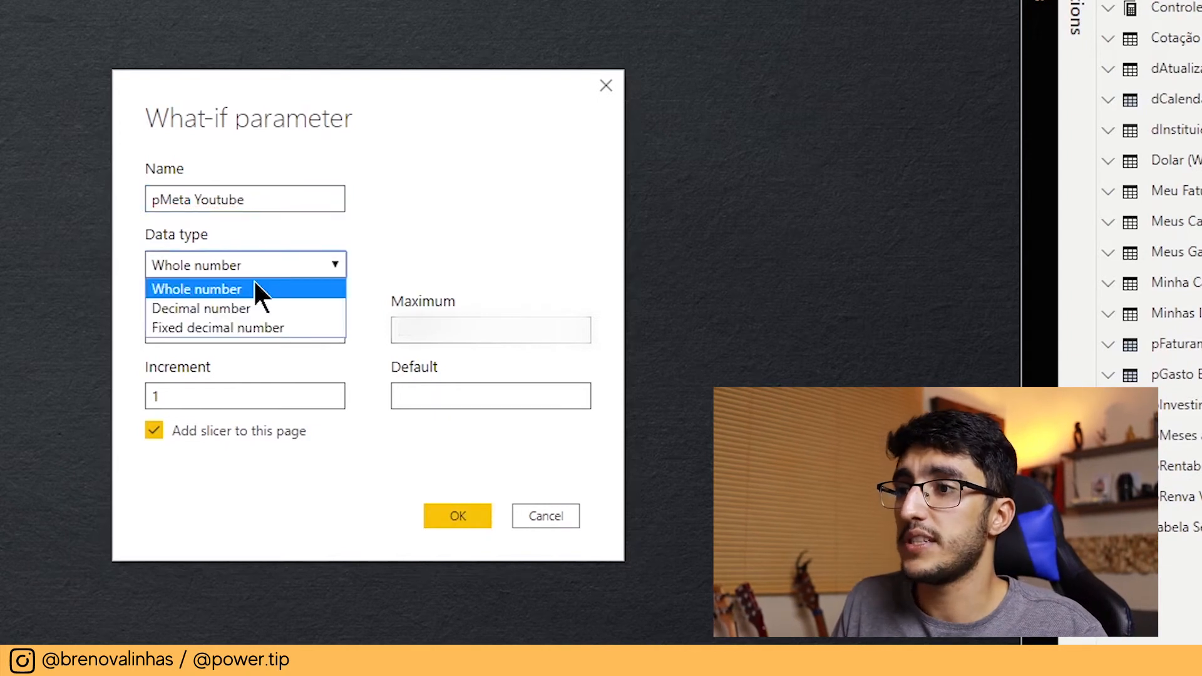
click(260, 329)
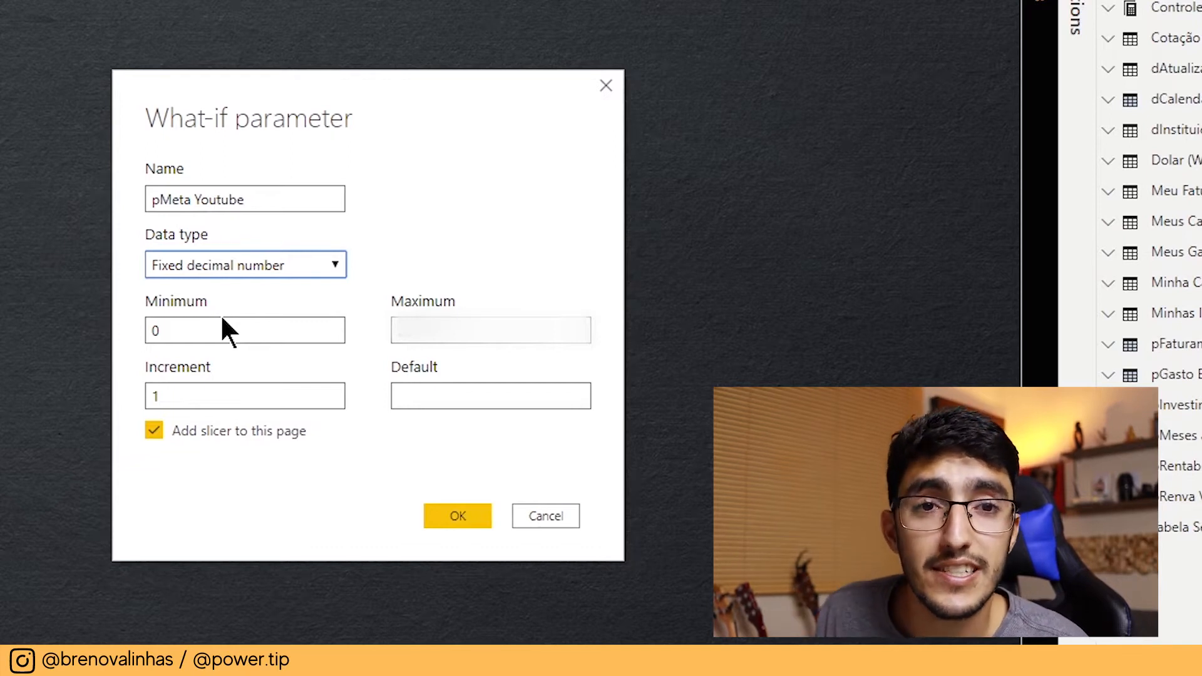
Give the parameter a maximum of 50000, an increment of 100 and a default of 2000, and create it with its slicer.
click(460, 330)
click(235, 400)
text(100)
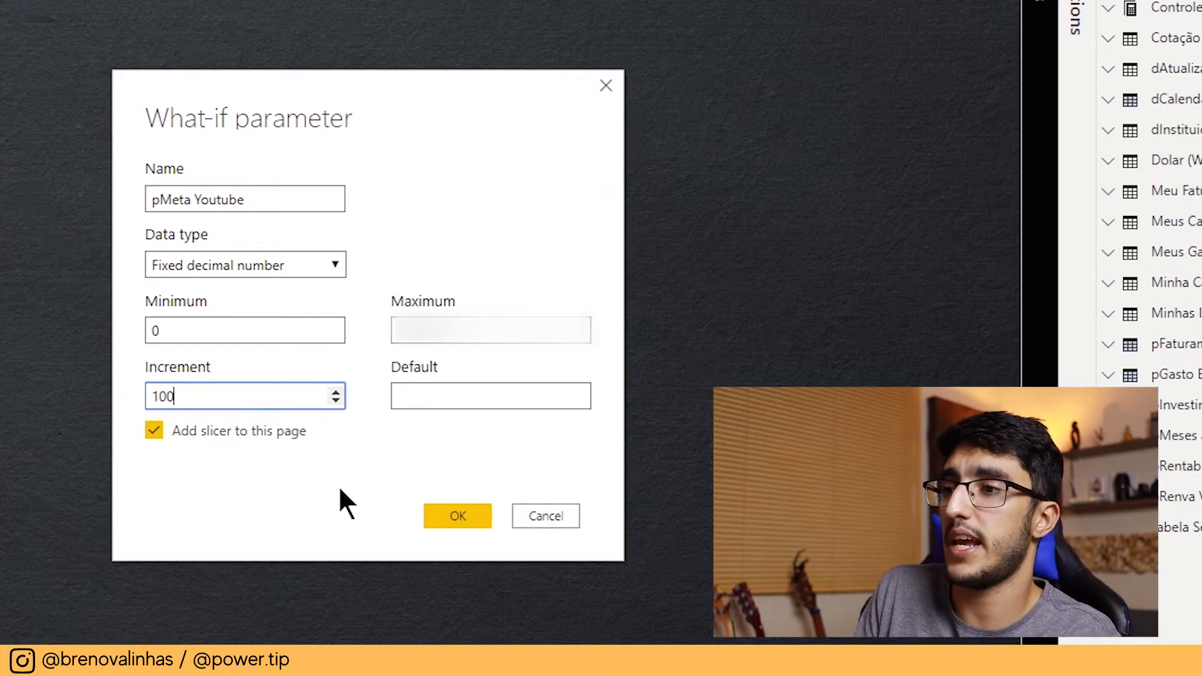
click(458, 396)
text(2000)
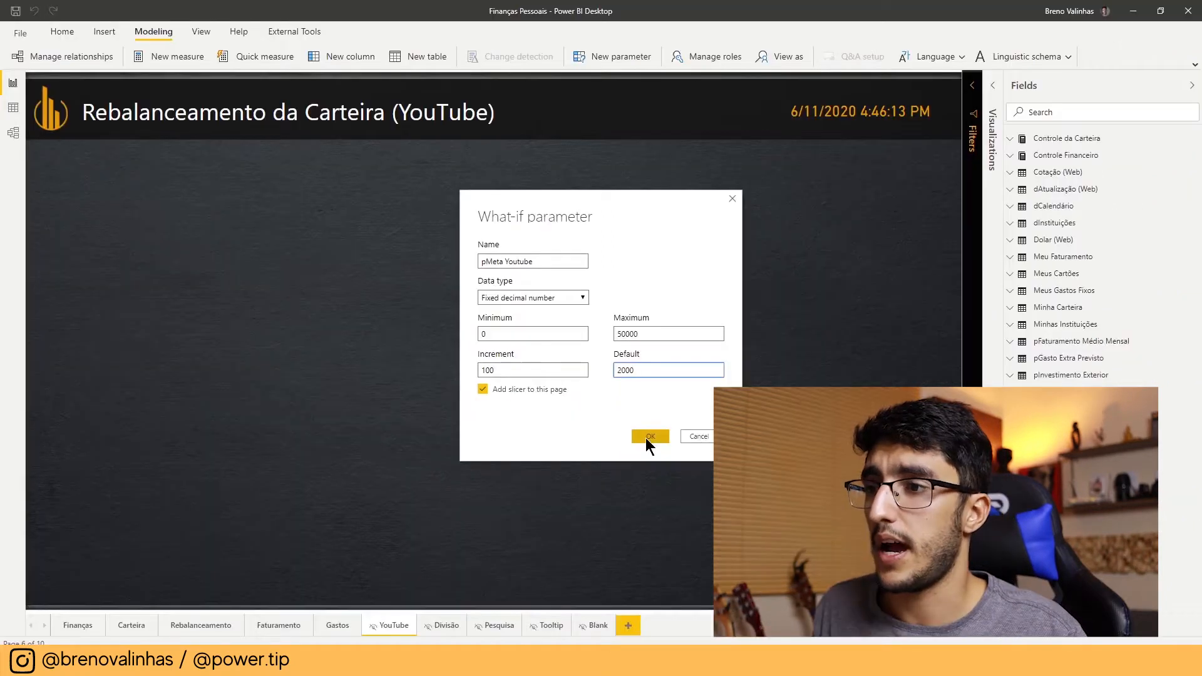
click(449, 517)
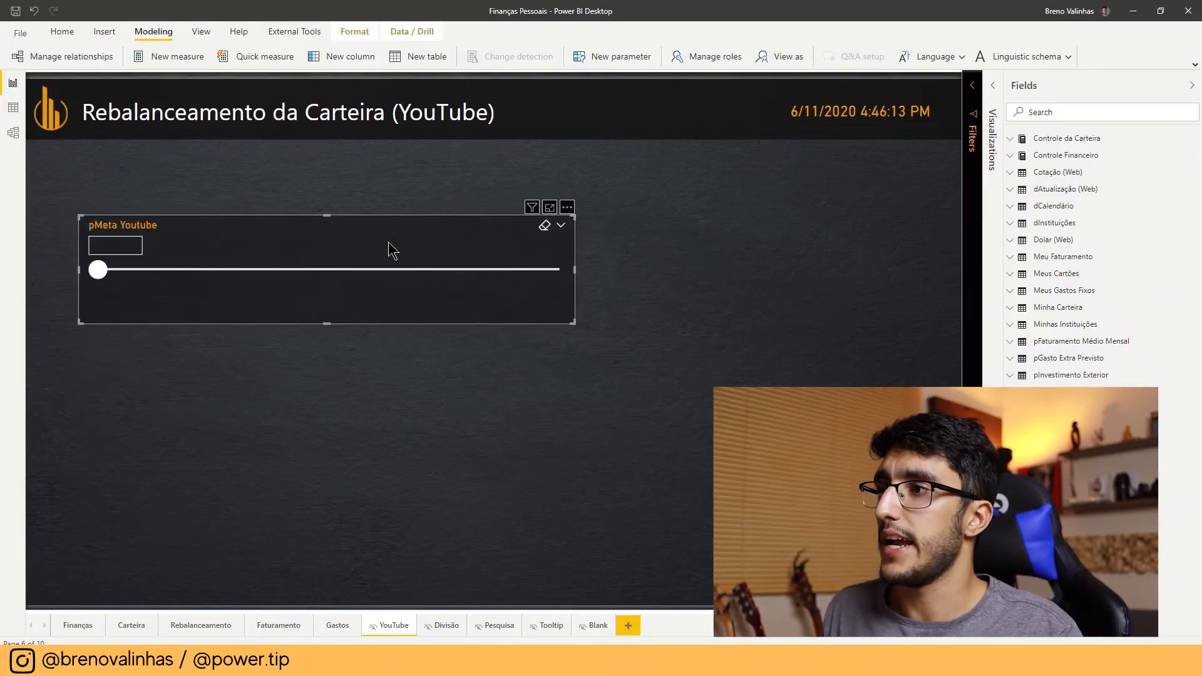
Place the pMeta Youtube slicer just below the page title, shrink it to about half its width, and raise its value.
drag(355, 197, 340, 175)
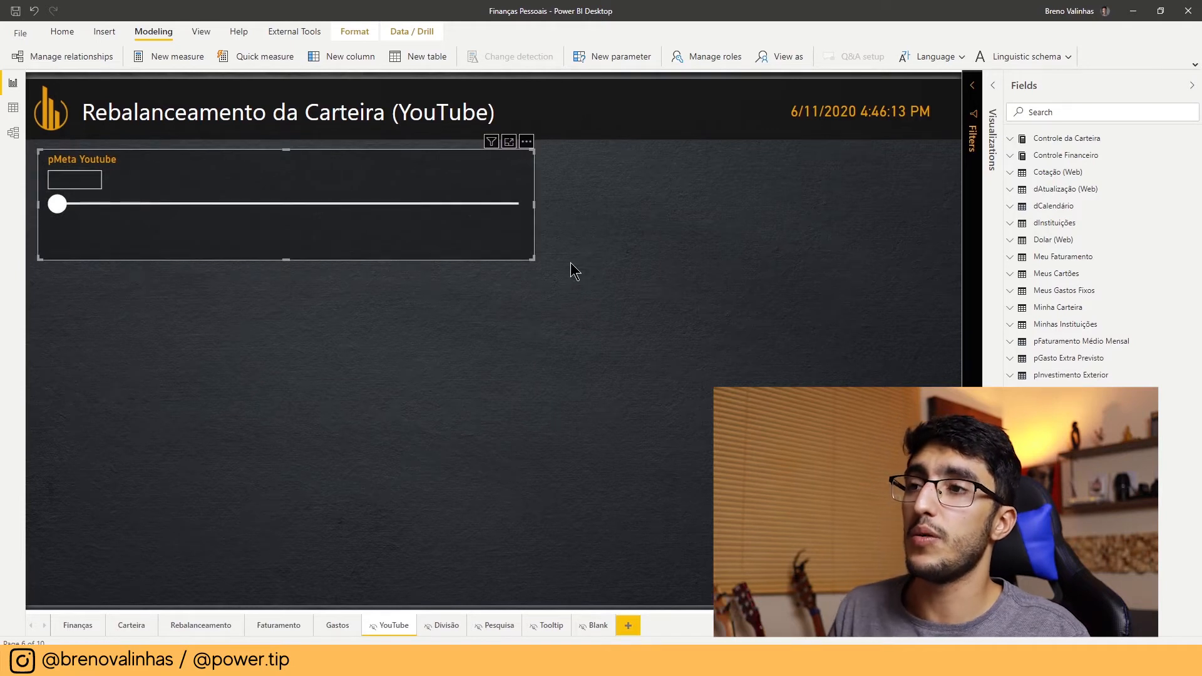
drag(541, 257, 301, 237)
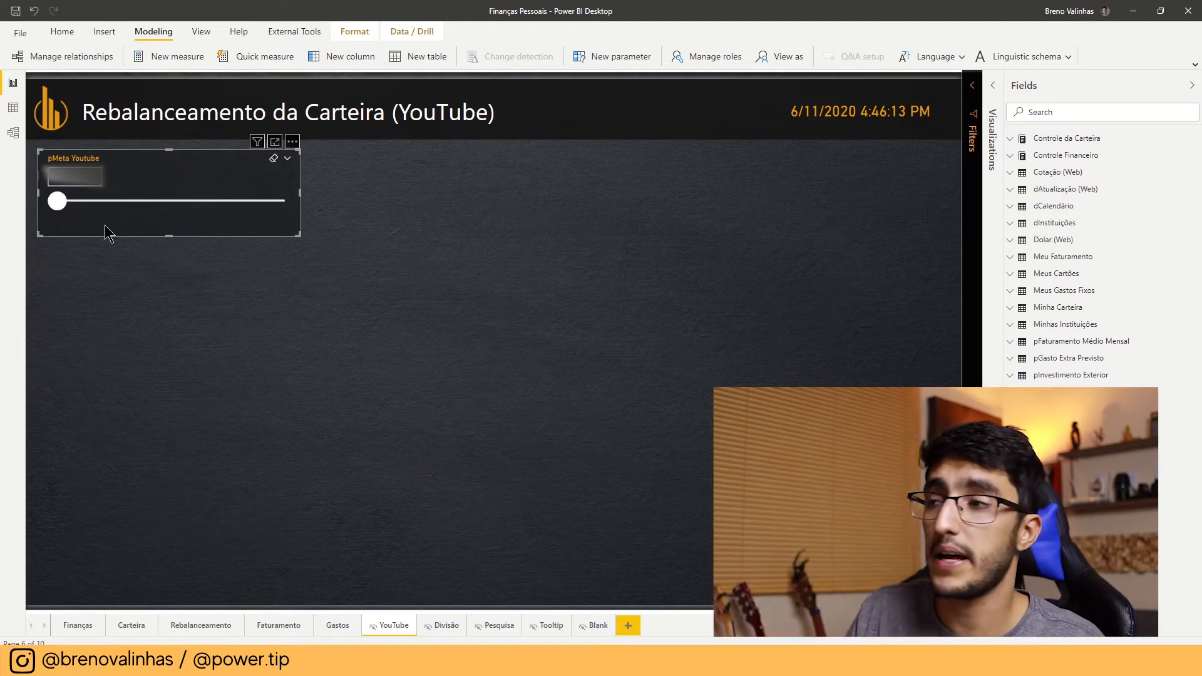
drag(57, 201, 133, 206)
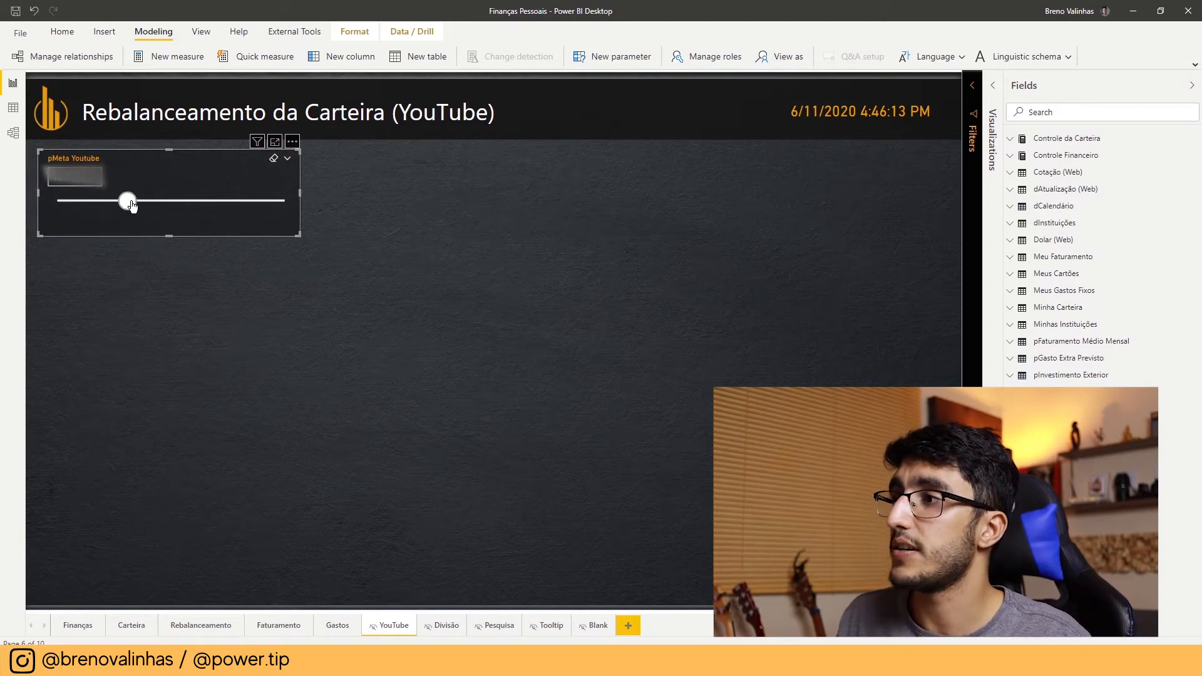
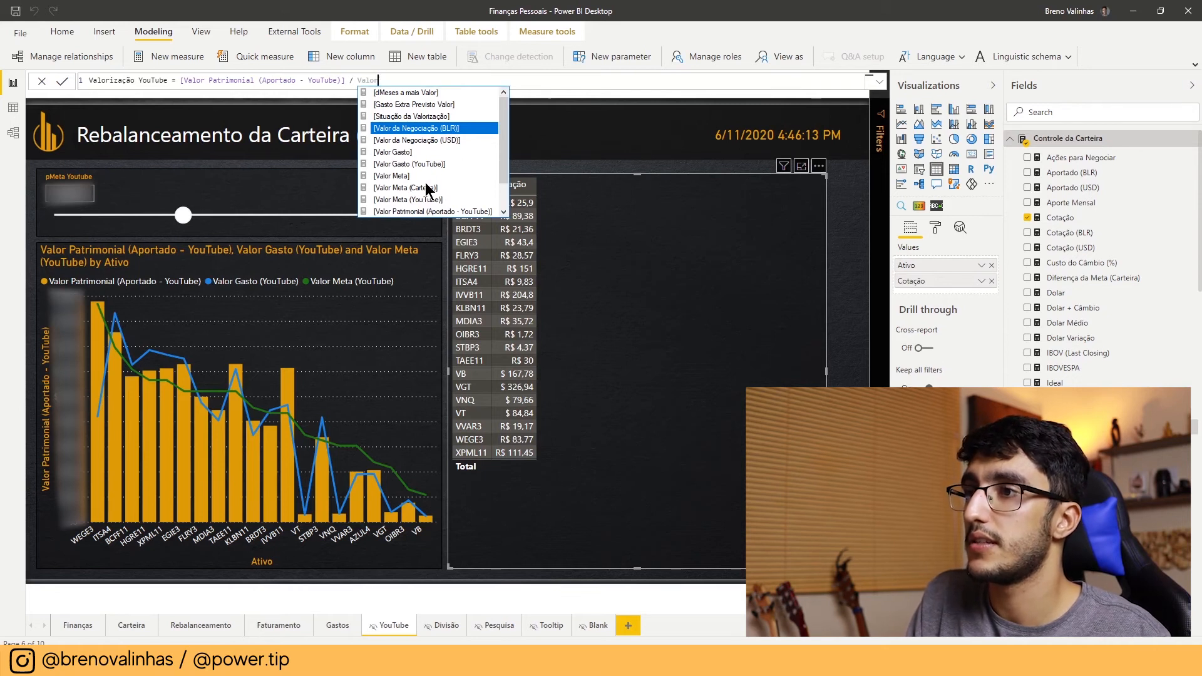
Complete the division in the Valorização YouTube measure with [Valor Gasto (YouTube)] as the divisor.
text(gas)
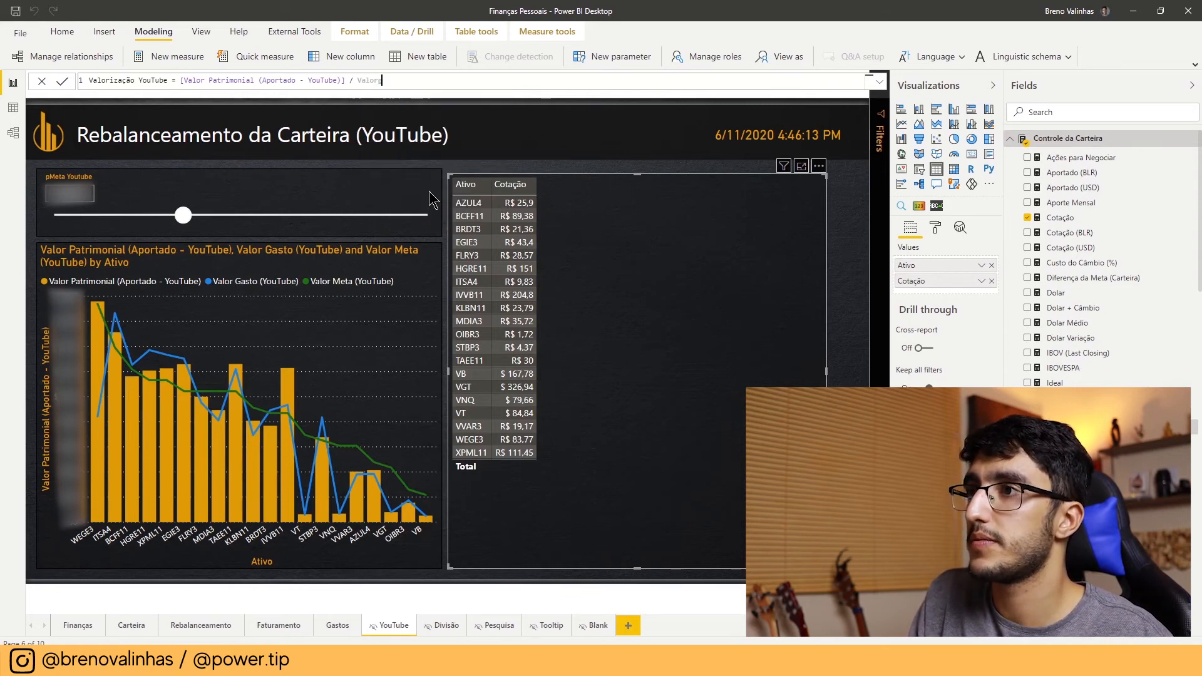
key(BackSpace)
key(BackSpace)
key(BackSpace)
text(gas)
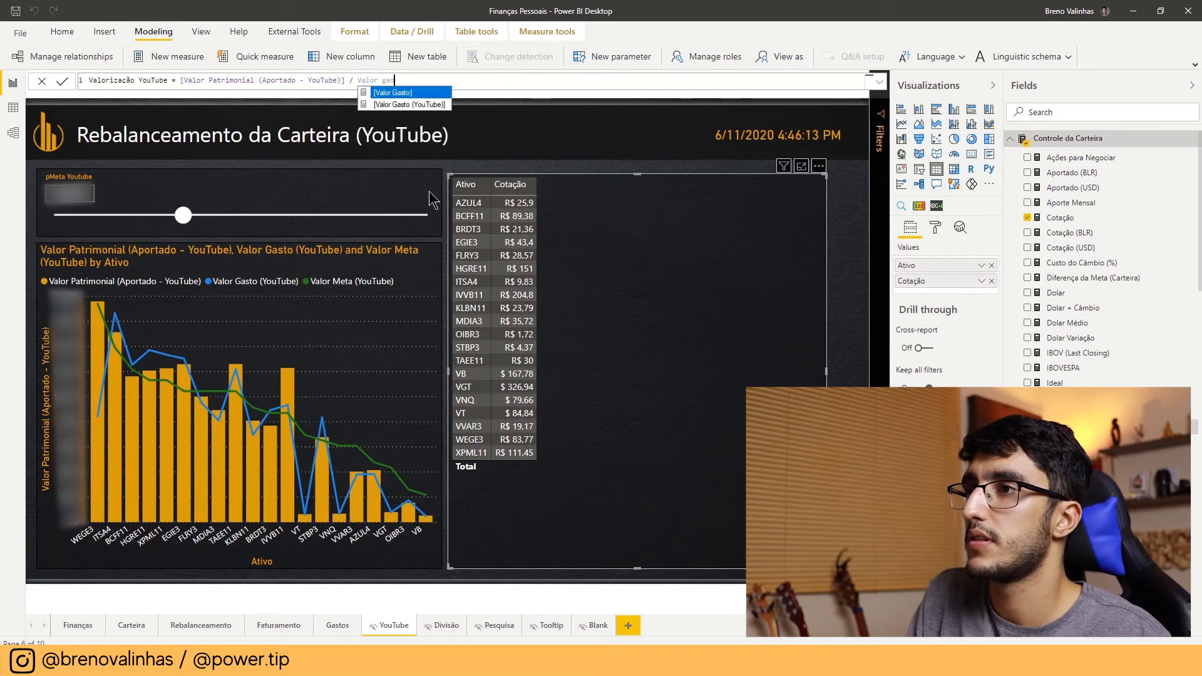
click(436, 105)
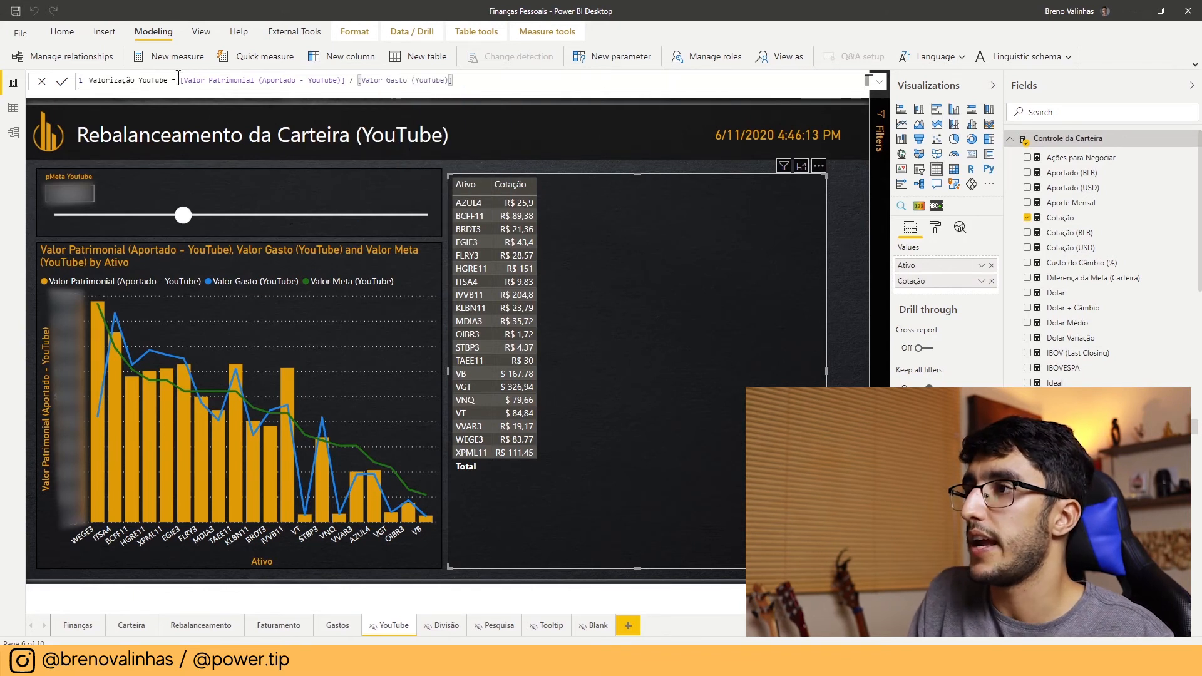
Enclose the division in the Valorização YouTube formula in parentheses, subtract 1 from it, and commit the measure.
text(()
click(476, 82)
text() -)
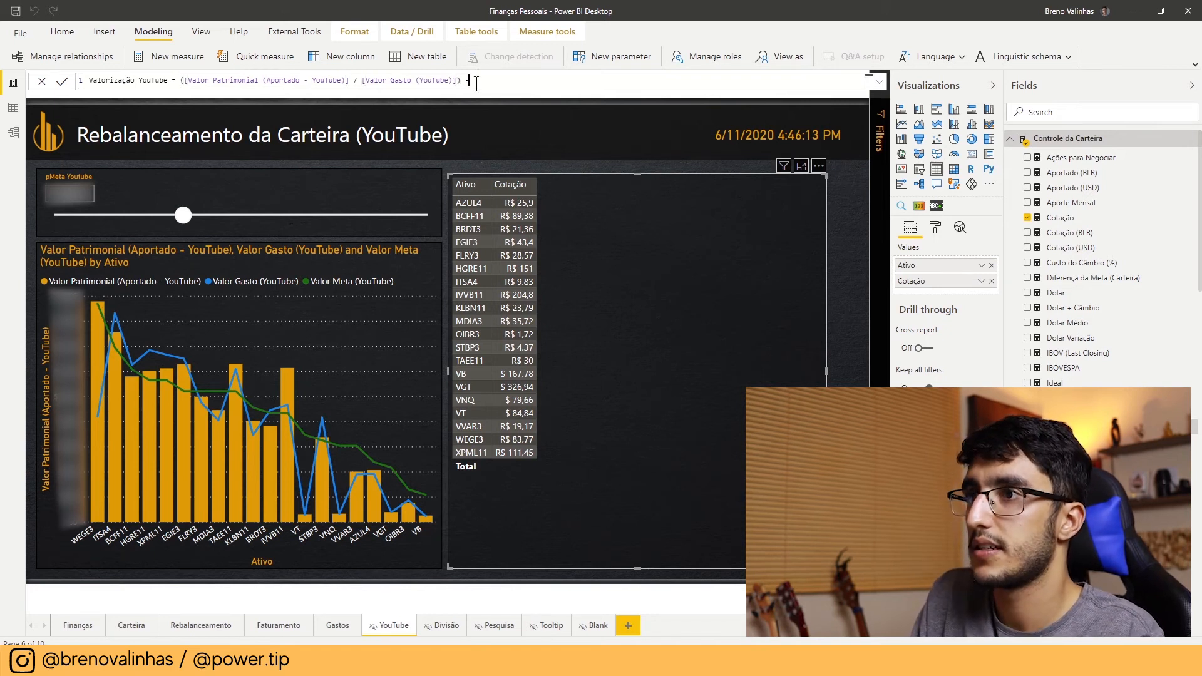
text( 1)
key(Return)
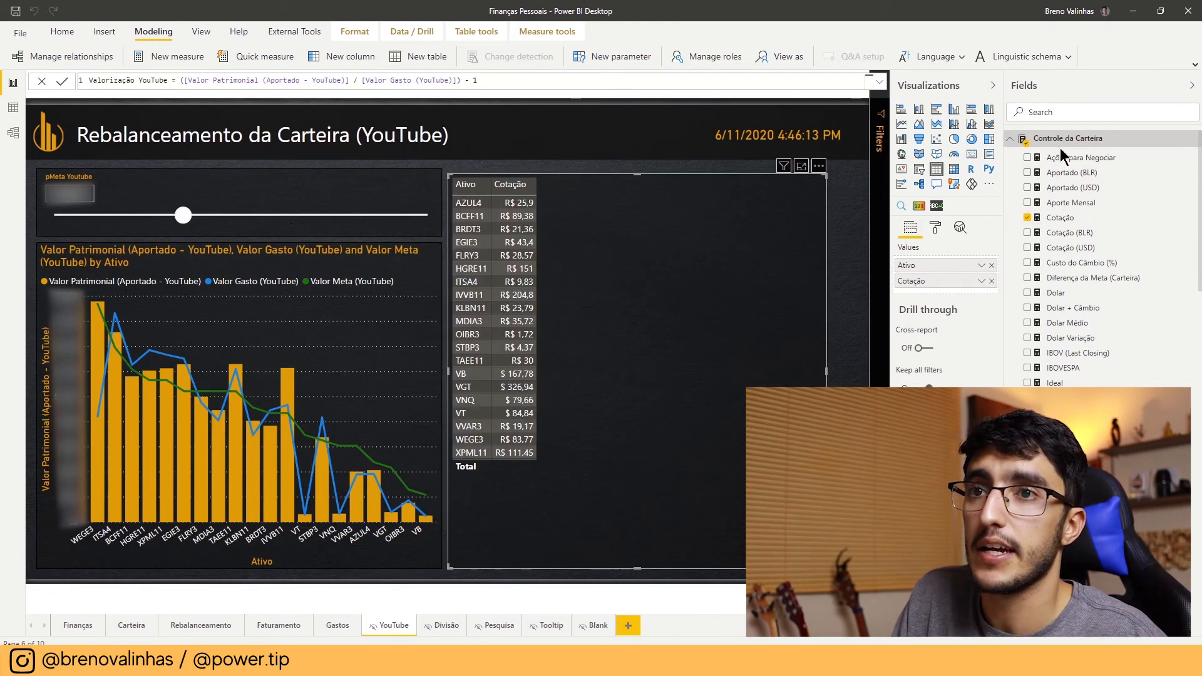
Find the Valorização YouTube measure, add it to the table after Cotação, and format it as a percentage.
click(1040, 112)
text(yOut)
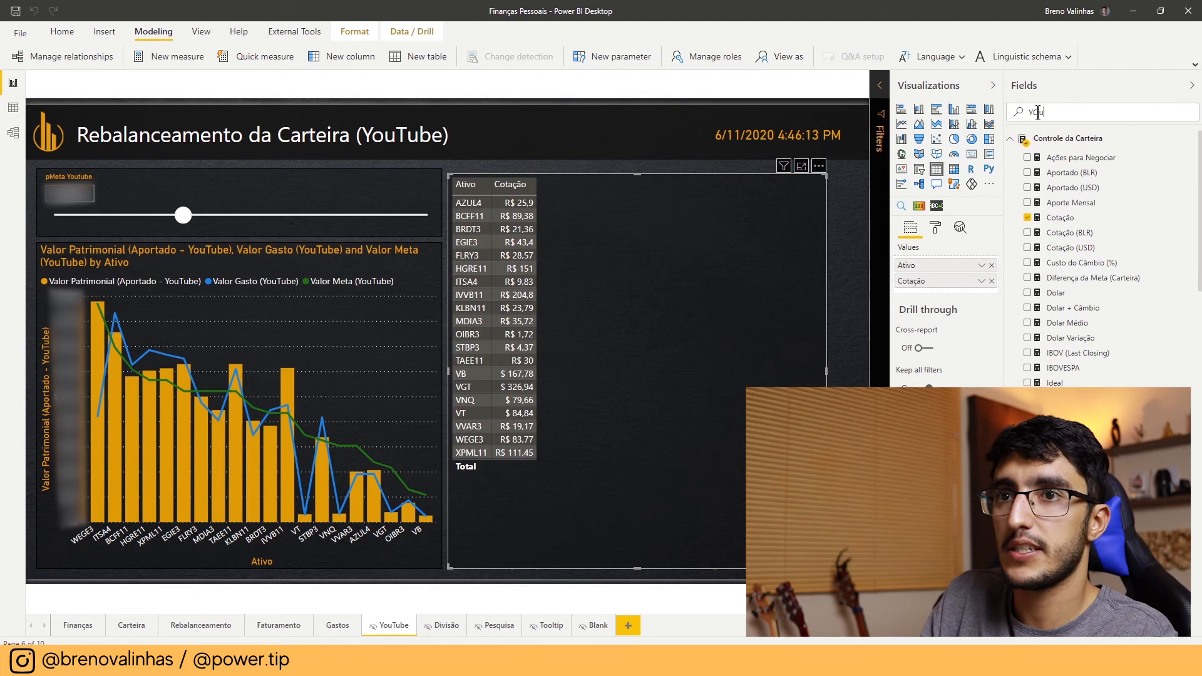
drag(1098, 159, 963, 293)
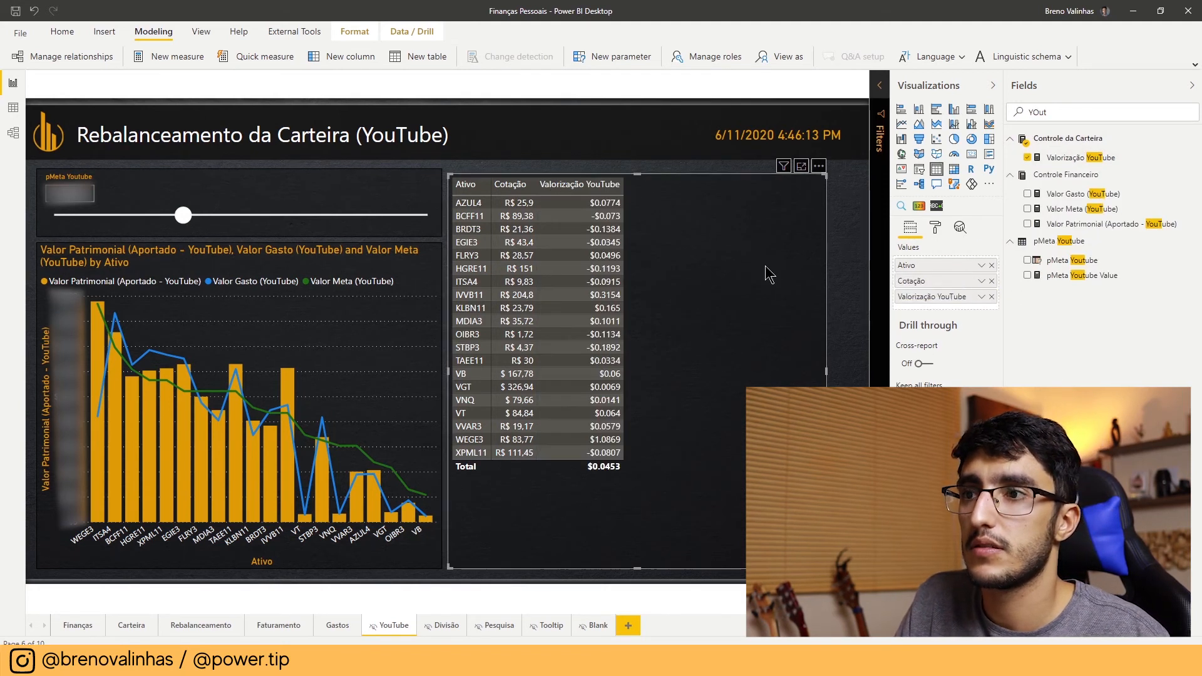
click(1106, 159)
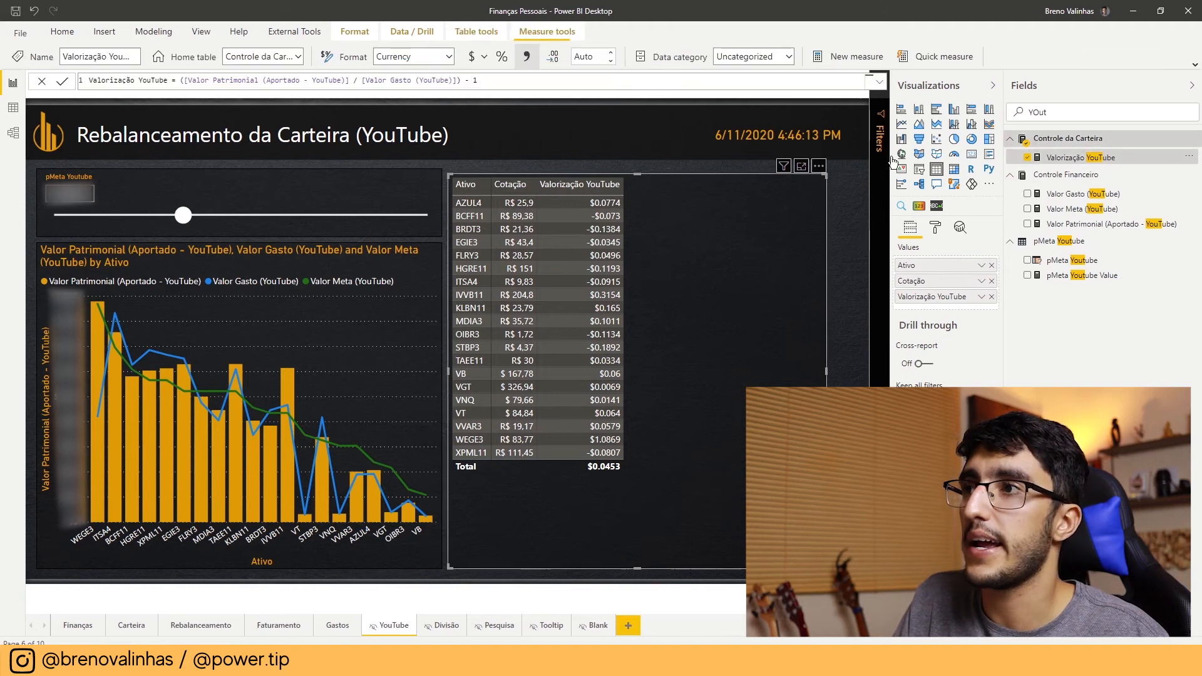
click(502, 56)
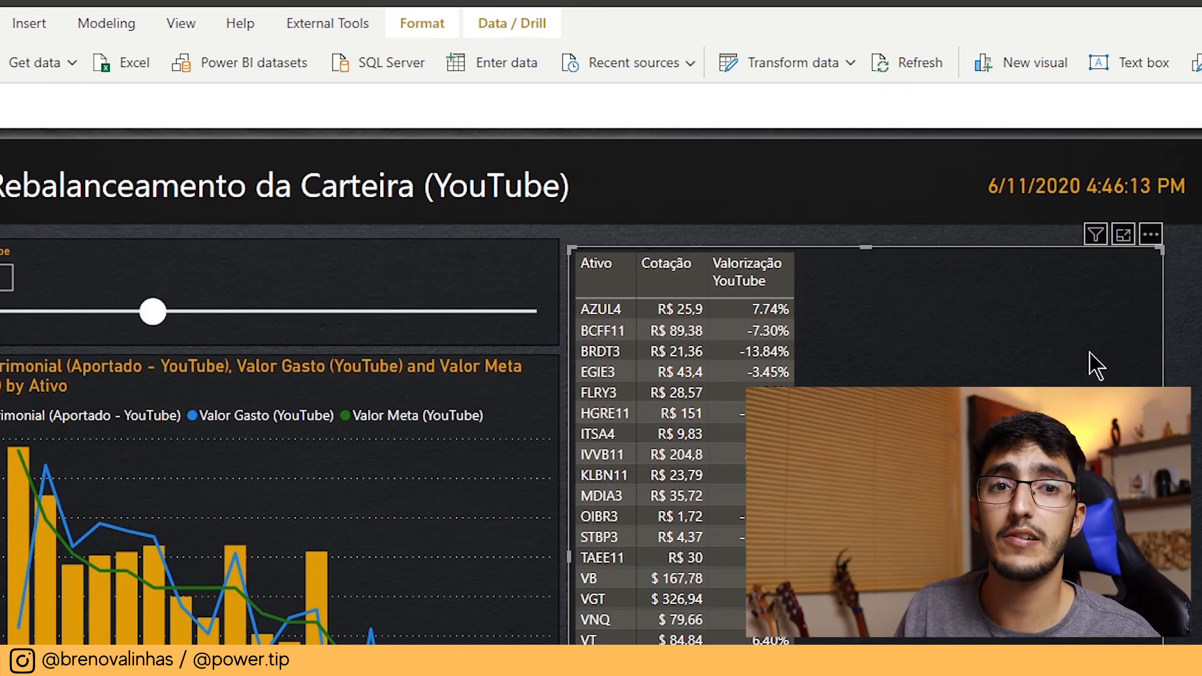
Create a new measure named Ações para Negociar Youtube.
click(107, 24)
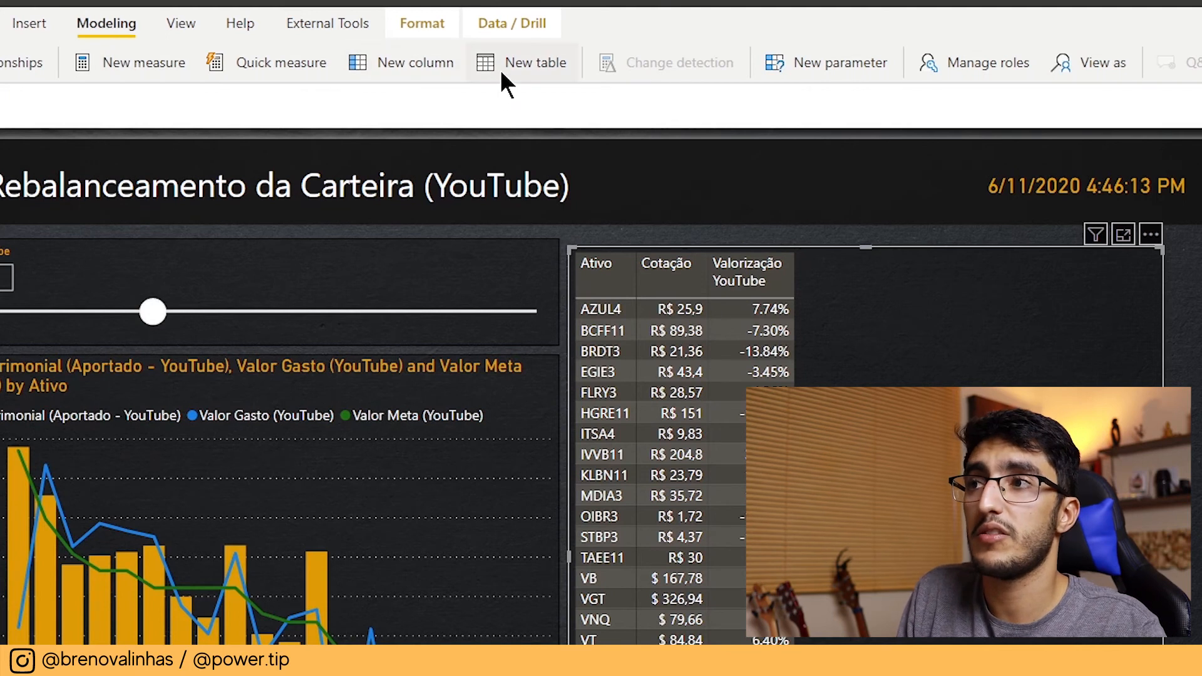
click(150, 65)
text(A)
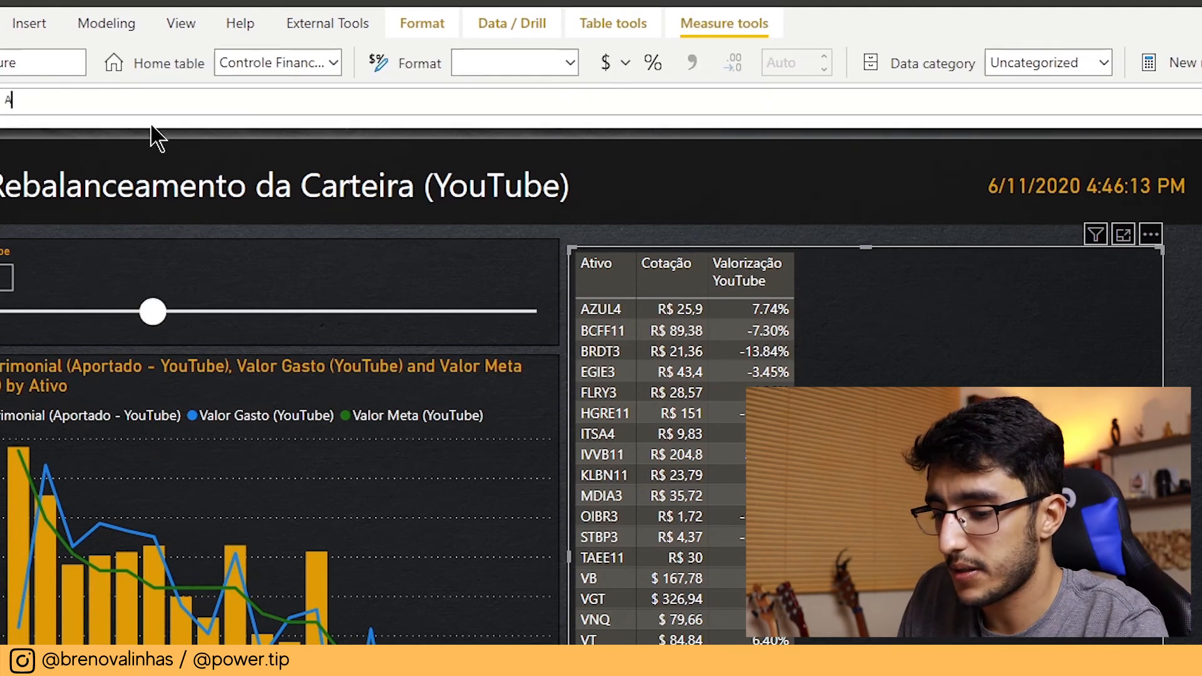
text(ções para )
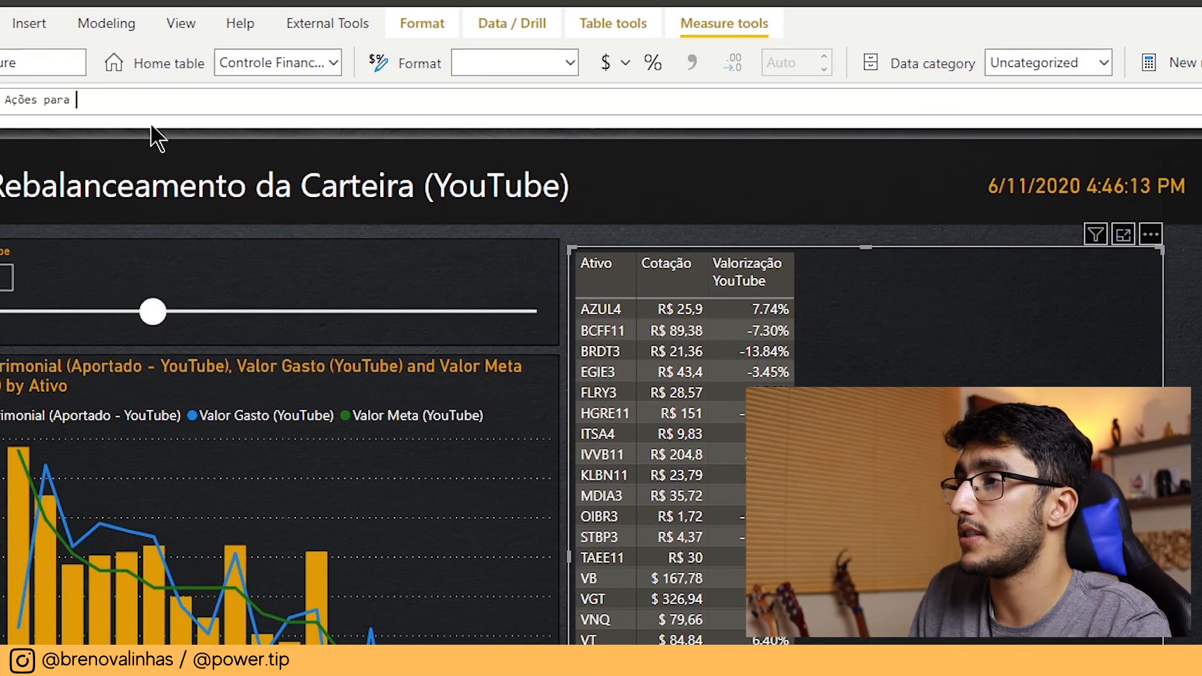
text(Negociar =)
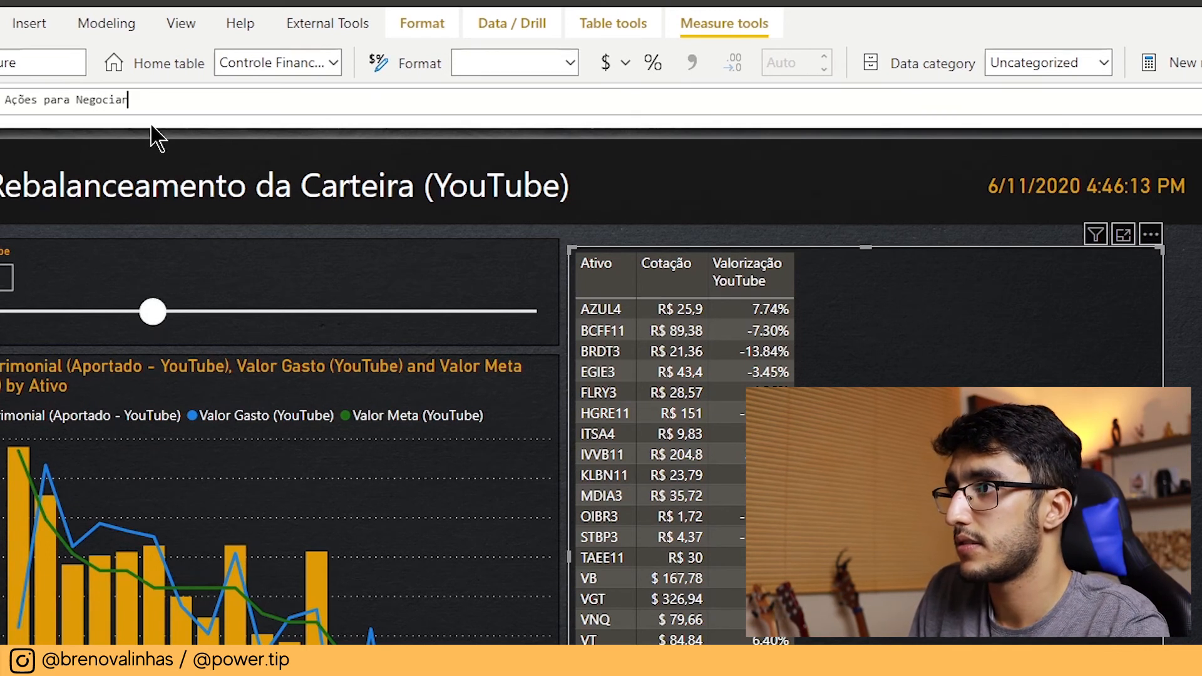
key(BackSpace)
text(YO)
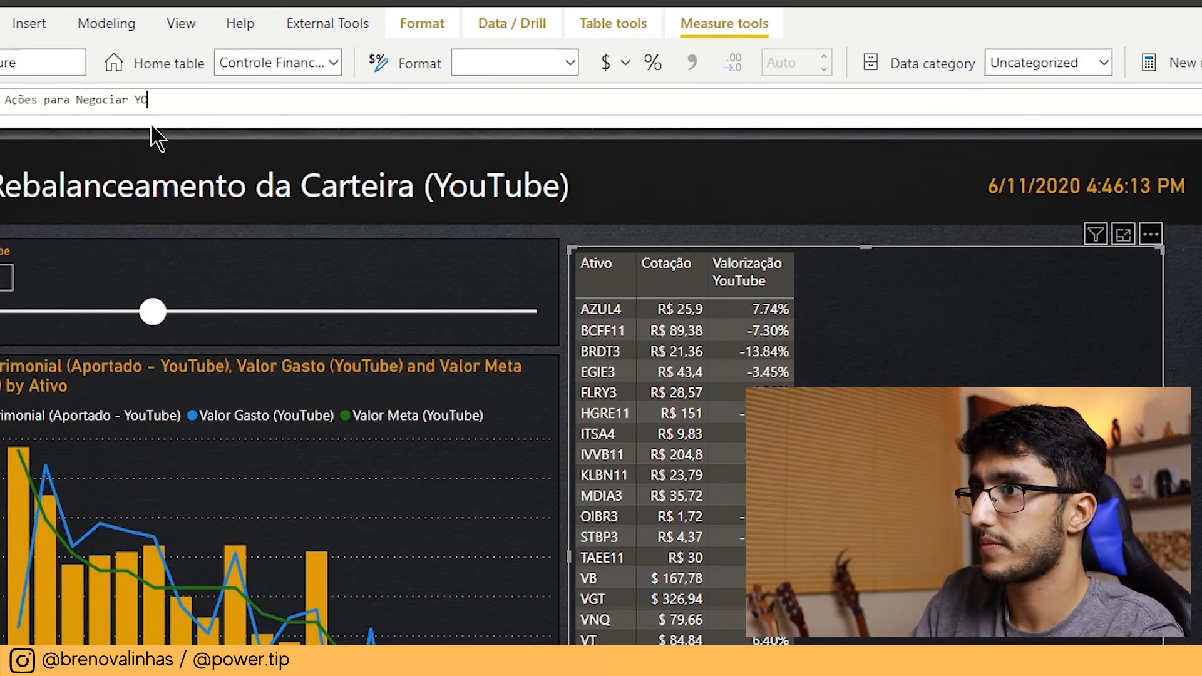
text(out)
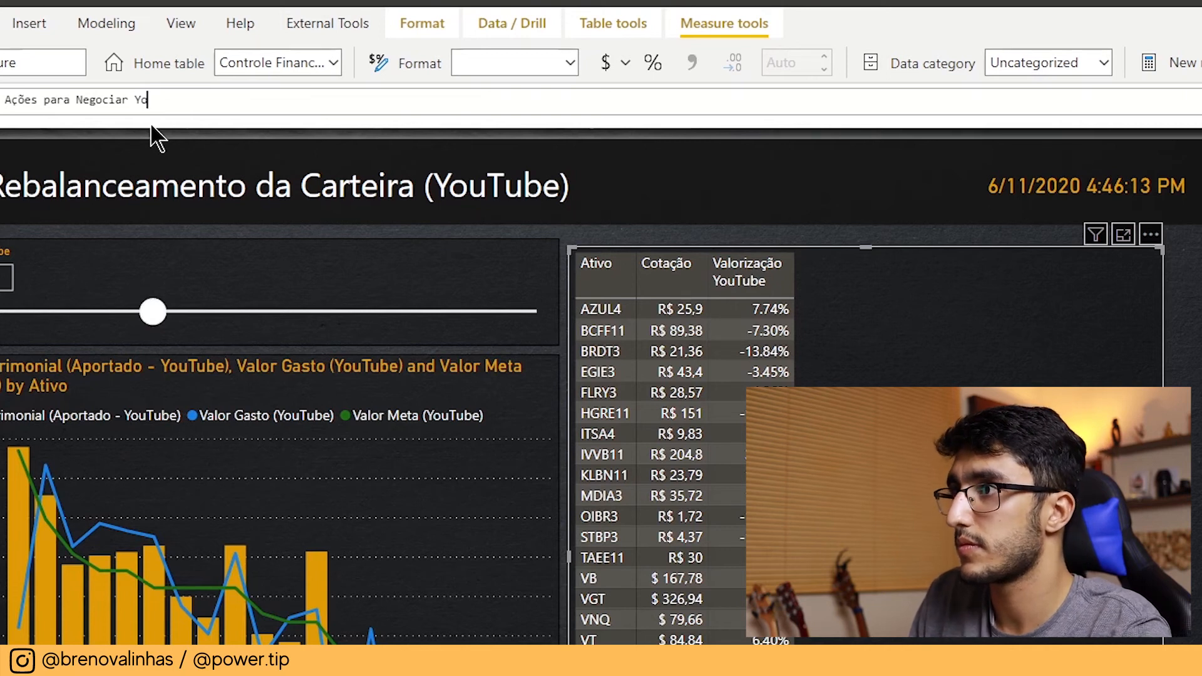
text(ube =)
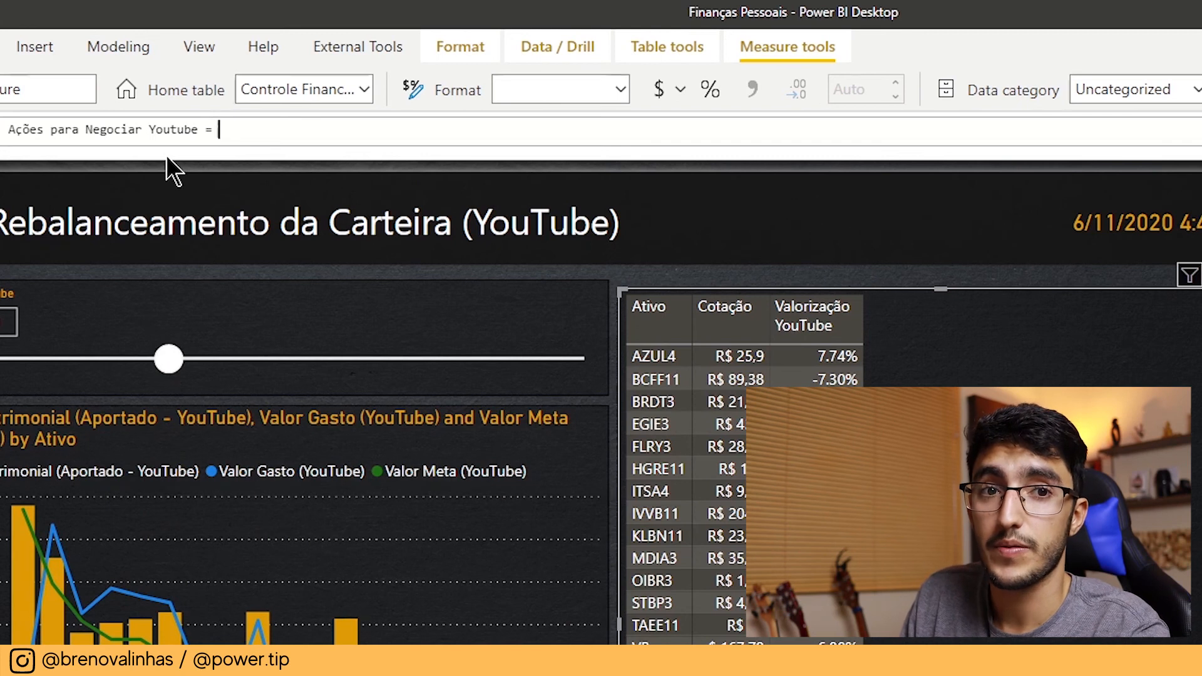
Begin the measure's formula with SUMX iterating over the 'Minha Carteira' table.
text( SUMX)
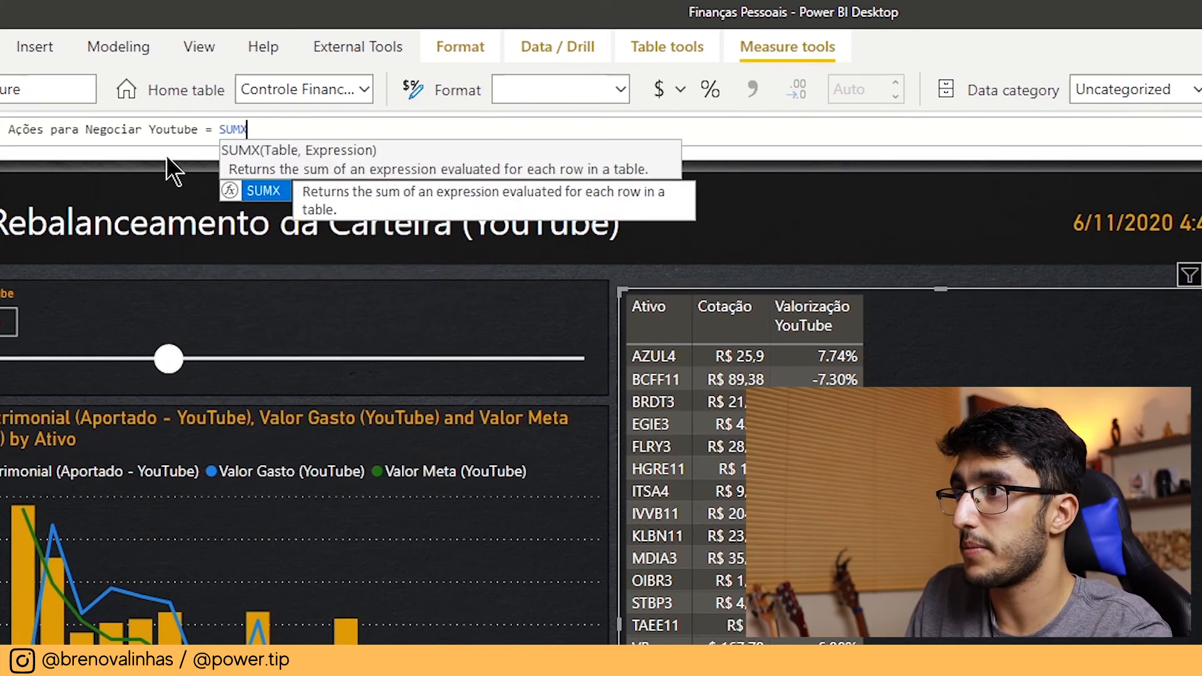
text((minha)
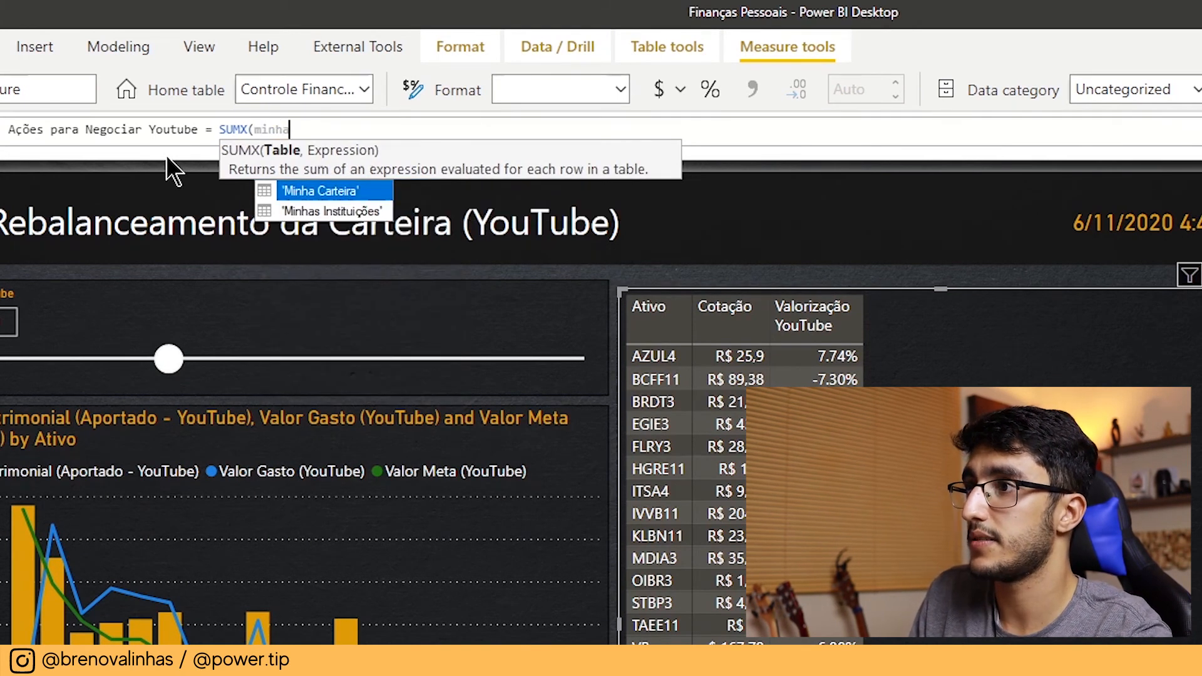
click(342, 188)
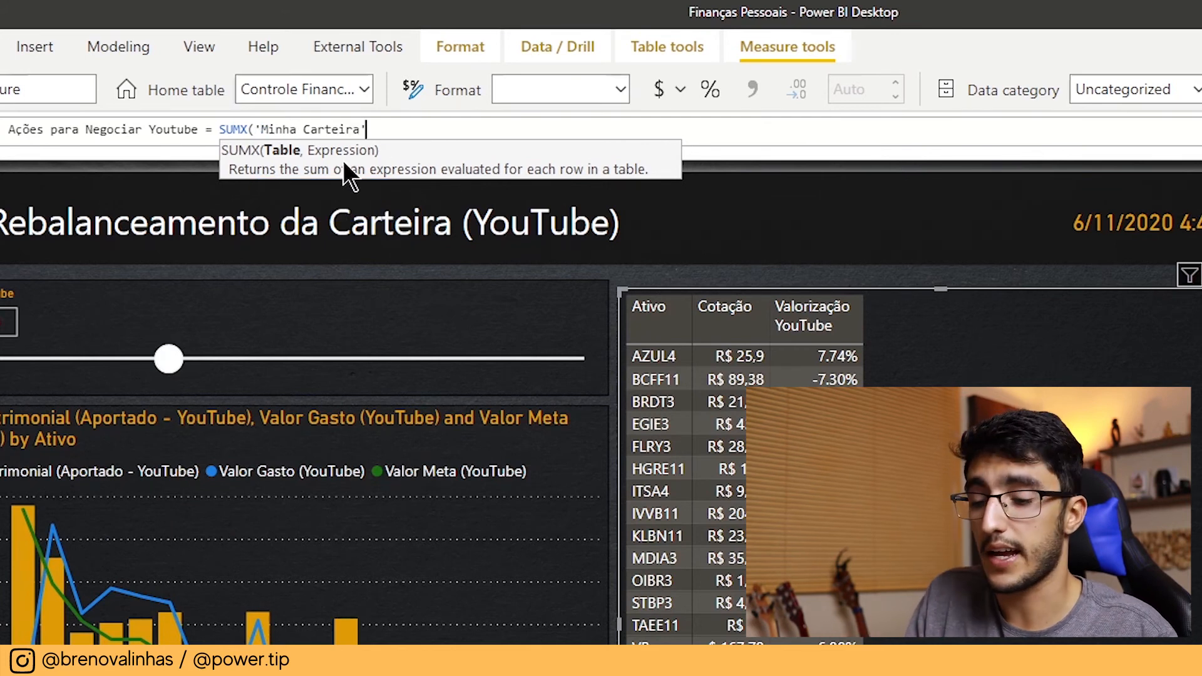
text(, valor)
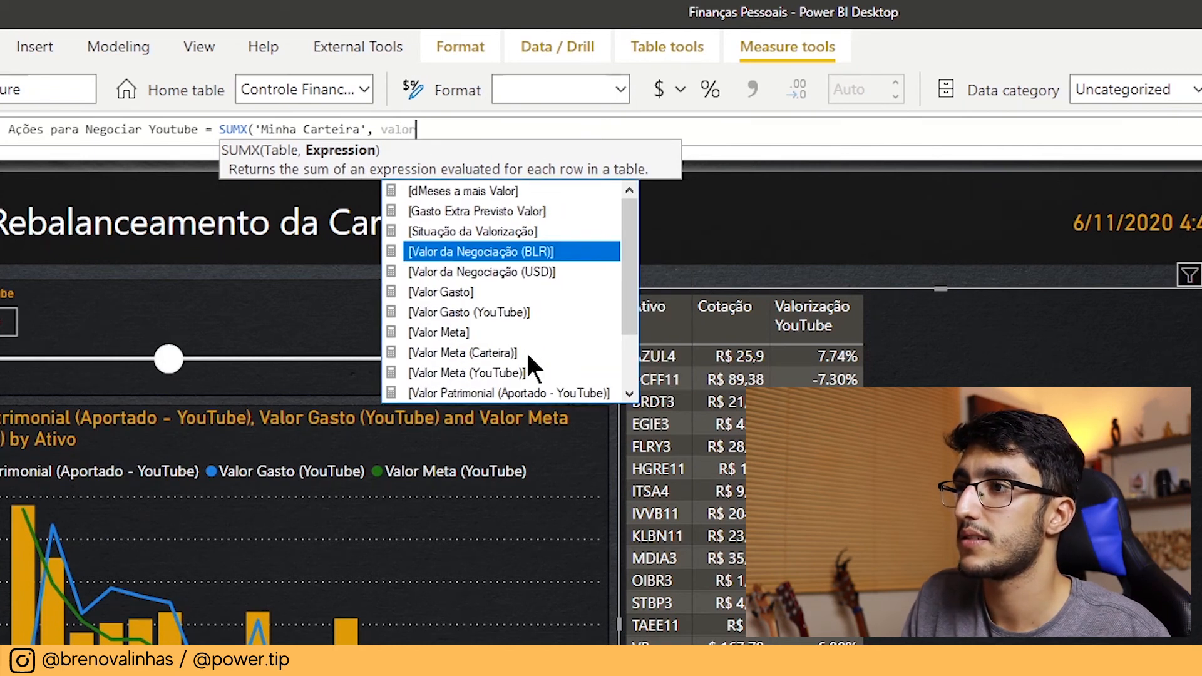
double_click(450, 327)
text(- va)
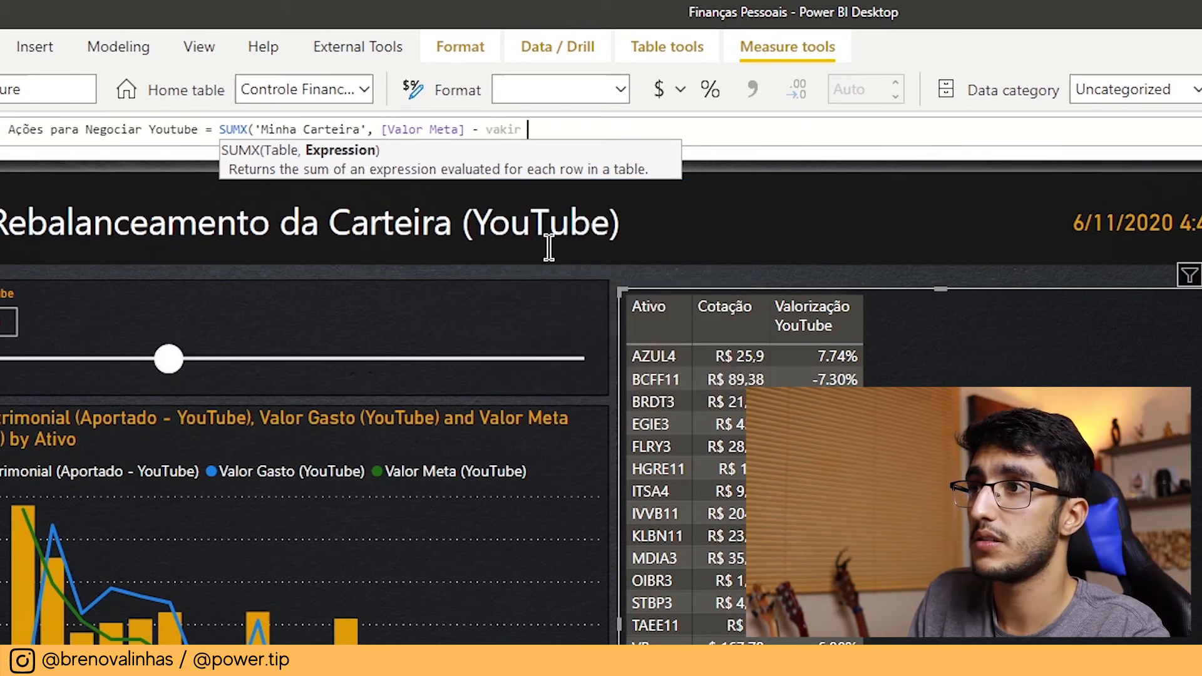
text(lor)
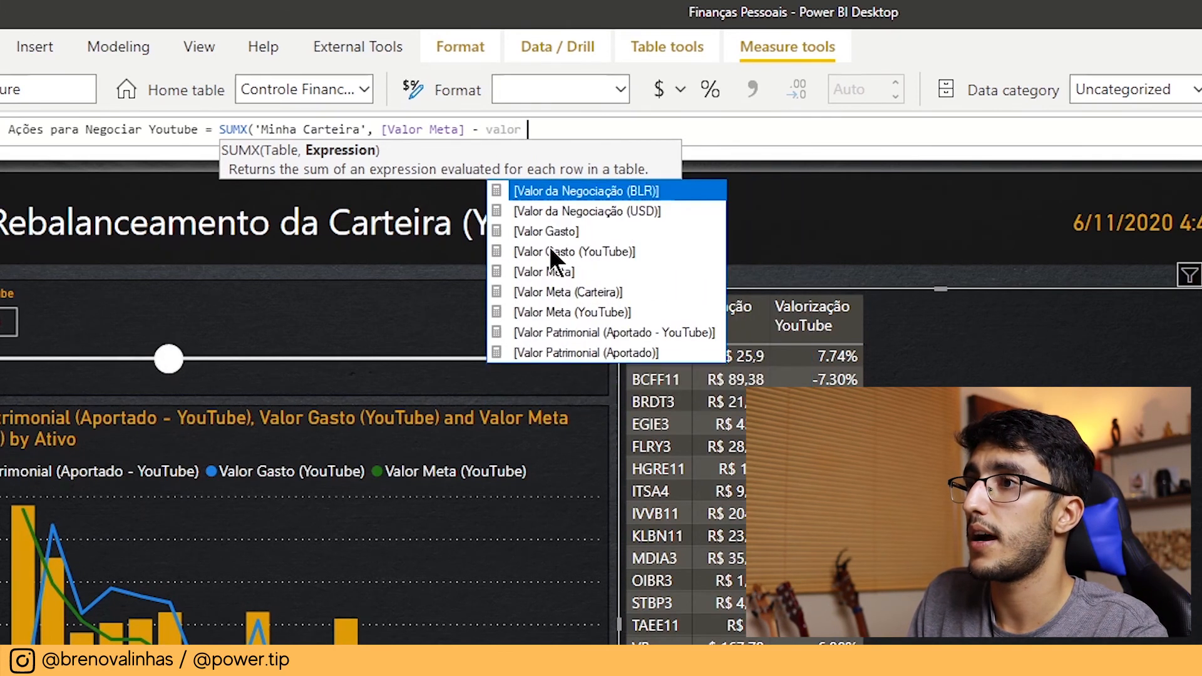
drag(530, 129, 379, 132)
Set the SUMX expression to [Valor Meta (YouTube)] - [Valor Patrimonial (Aportado - YouTube)].
text(valor)
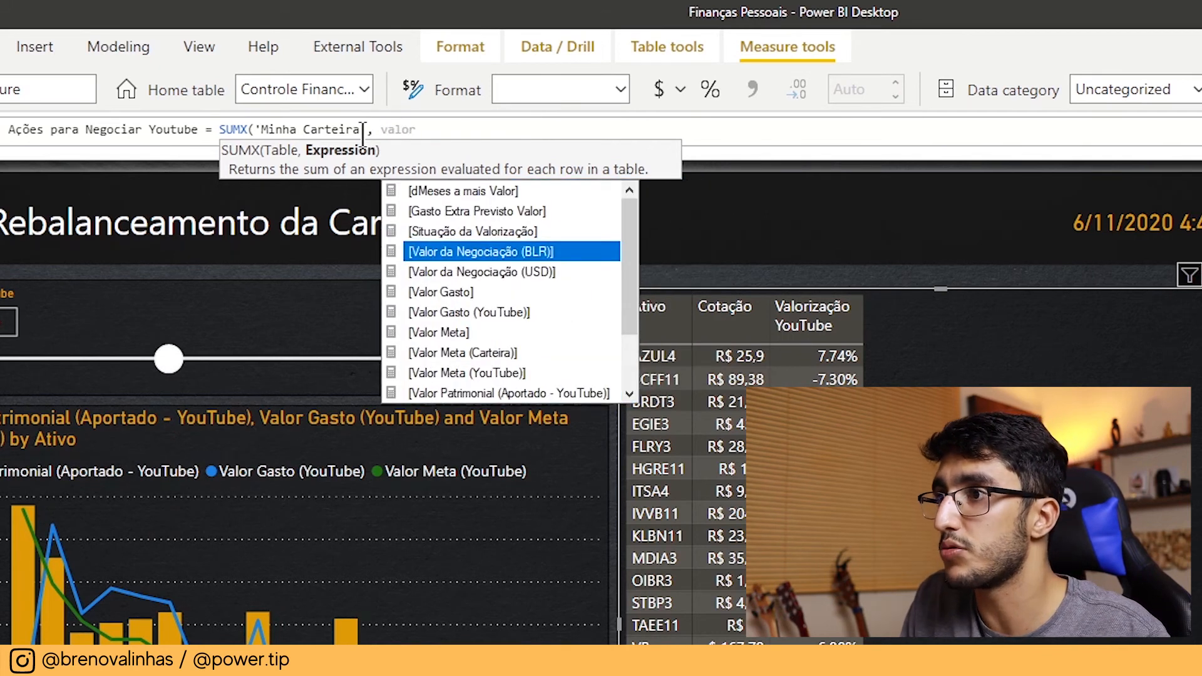
click(491, 371)
text(- valor)
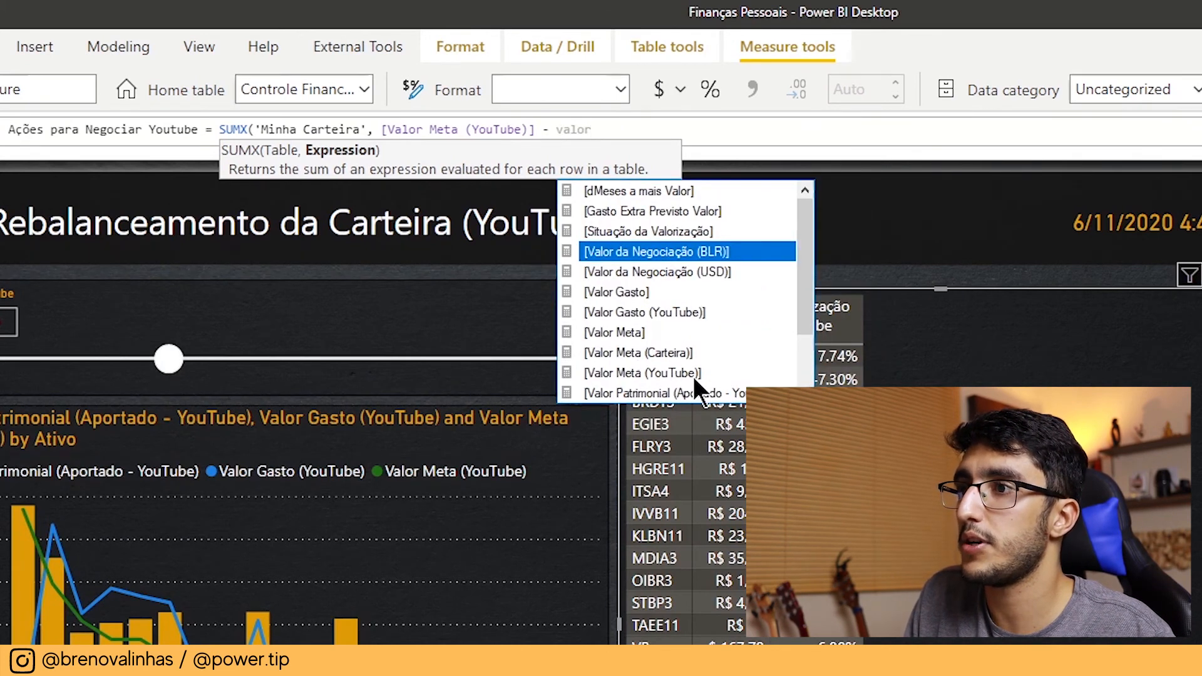
click(732, 394)
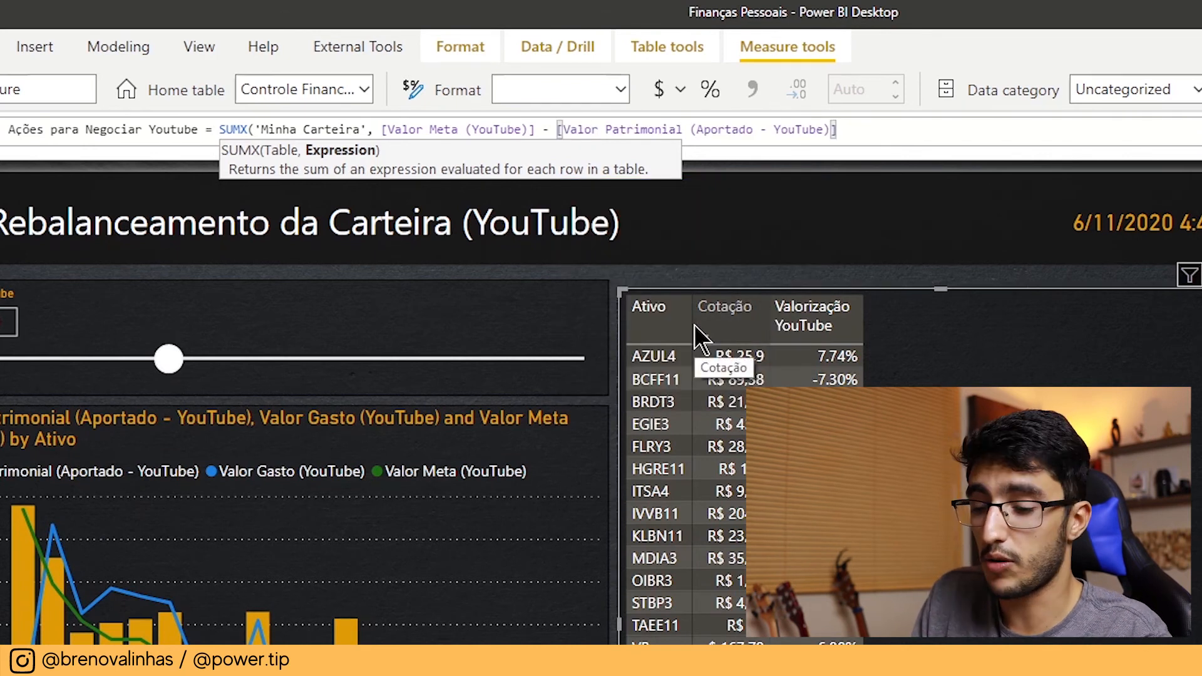
Wrap the subtraction of the two YouTube value measures in its own parentheses, leaving SUMX open.
text())
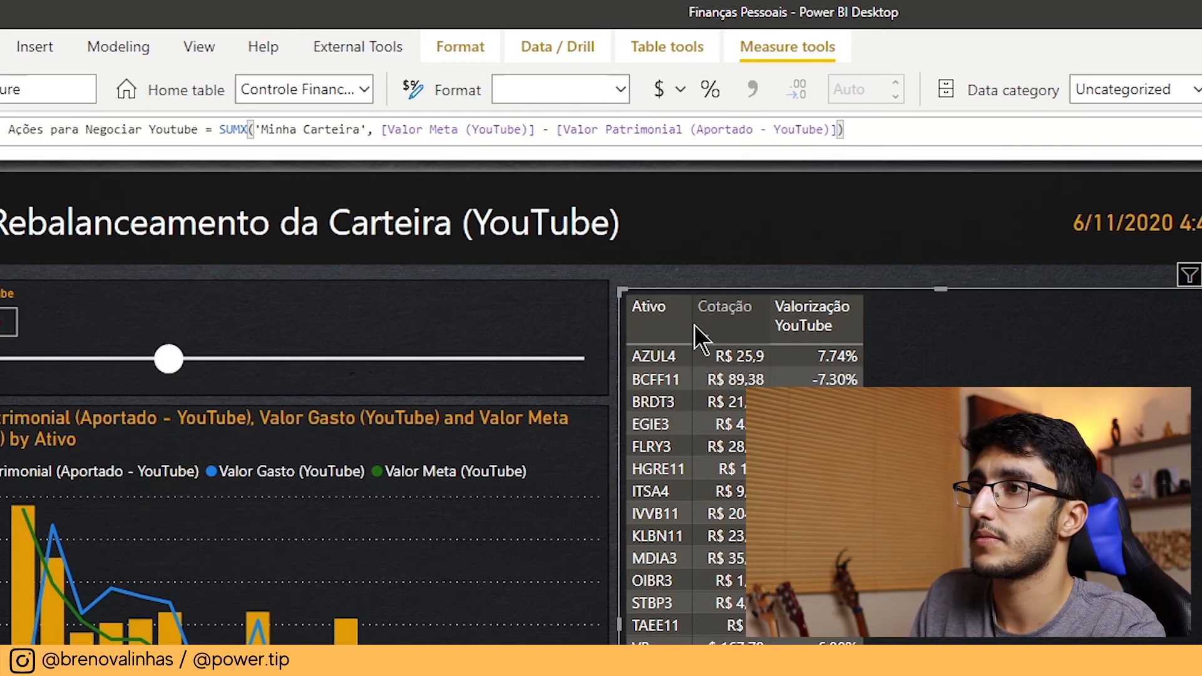
key(BackSpace)
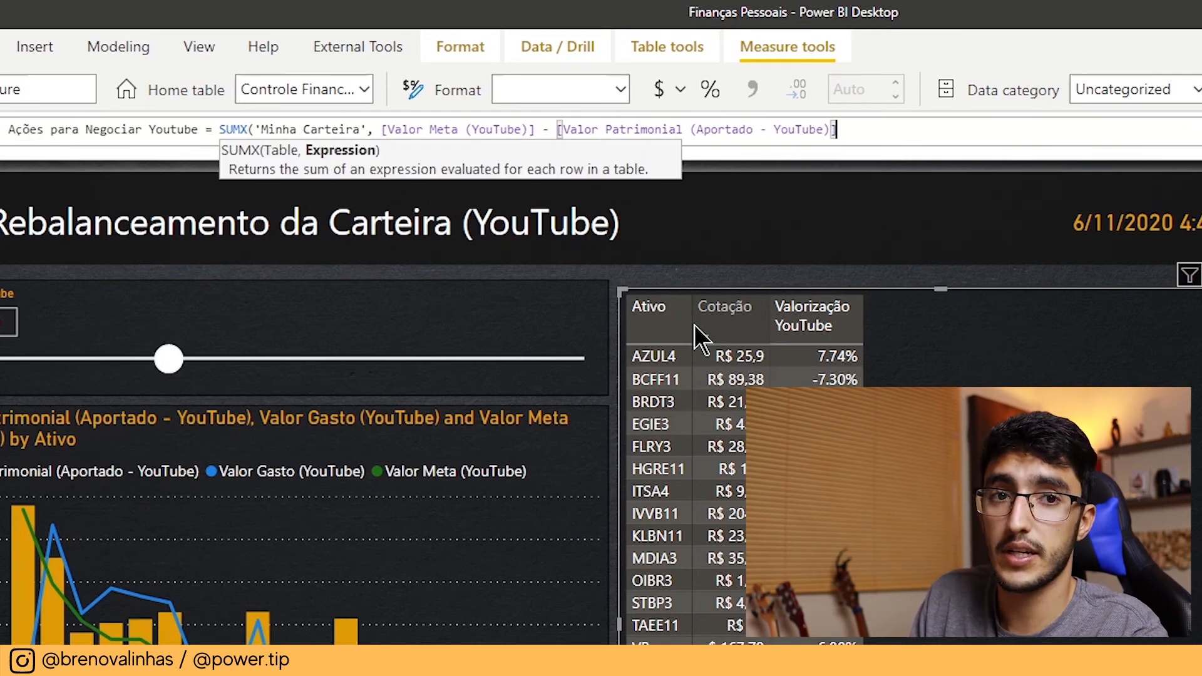
click(382, 133)
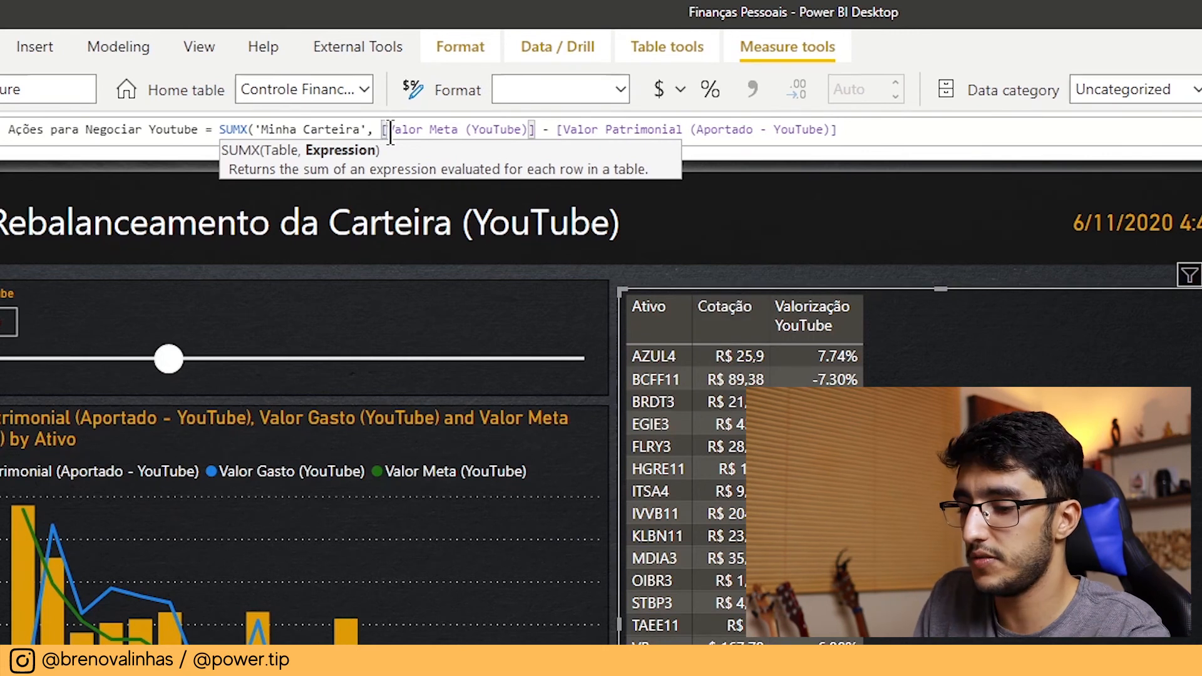
text(()
click(875, 129)
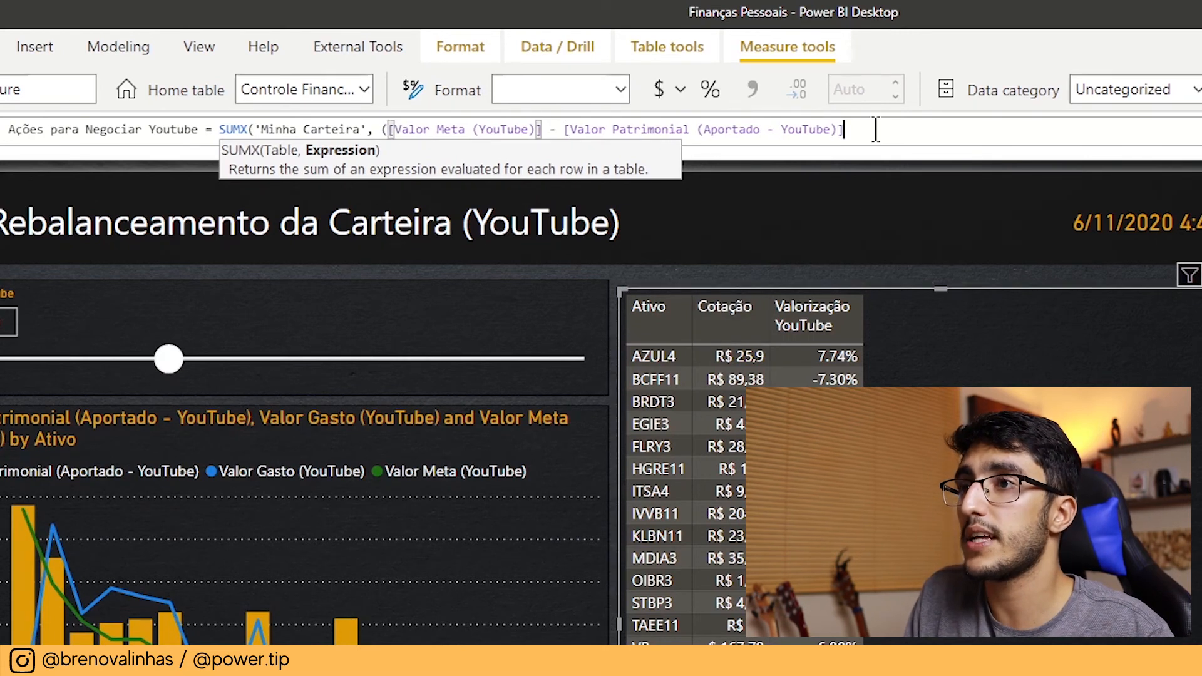
text())
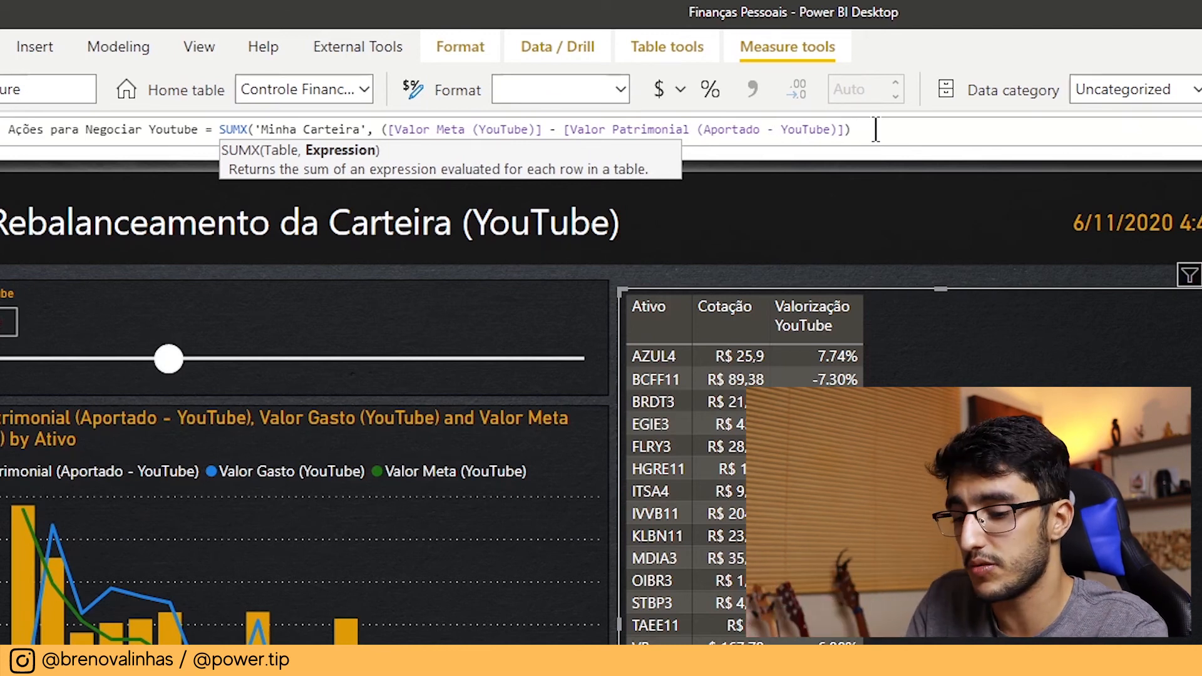
Divide the parenthesised difference by RELATED('Cotação (Web)'[Cotação]), close the SUMX, and commit the measure.
text(/ cota)
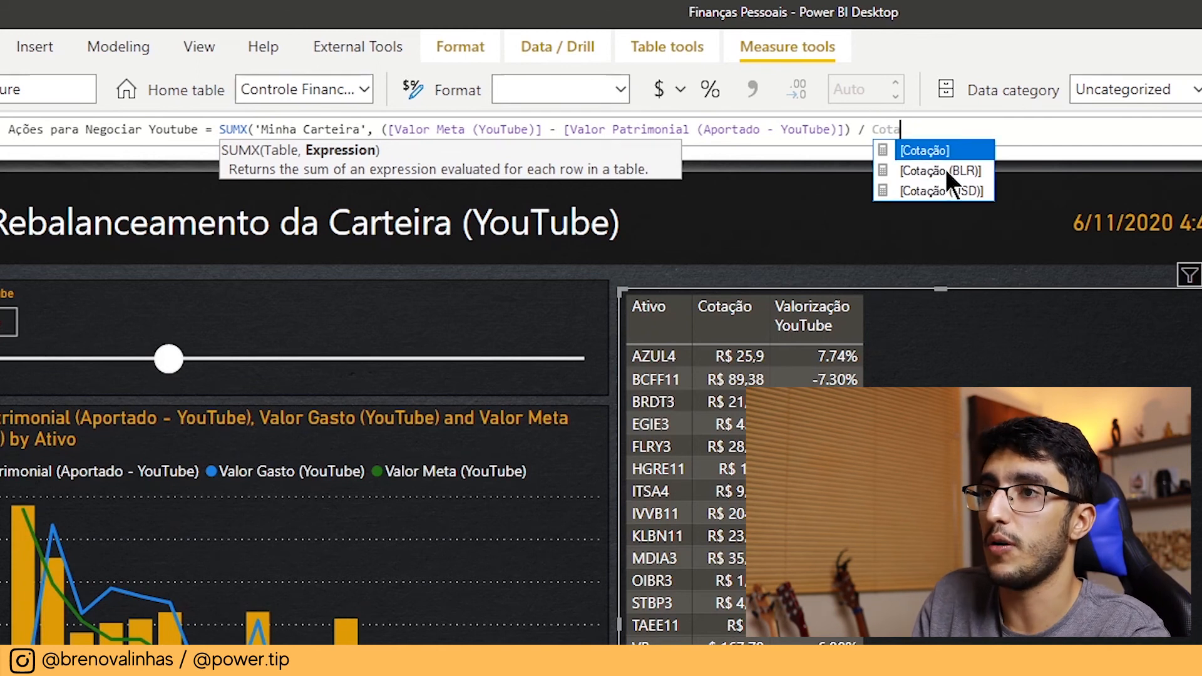
key(BackSpace)
key(BackSpace)
key(BackSpace)
key(BackSpace)
text(rela)
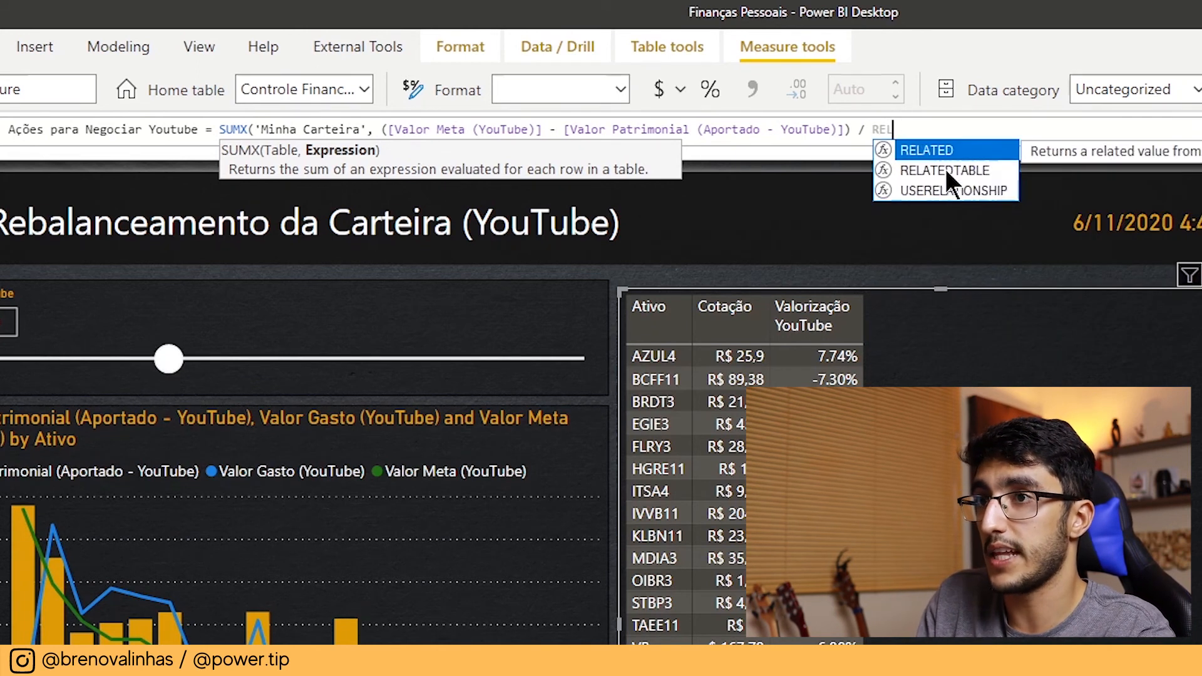
key(Tab)
text(cota)
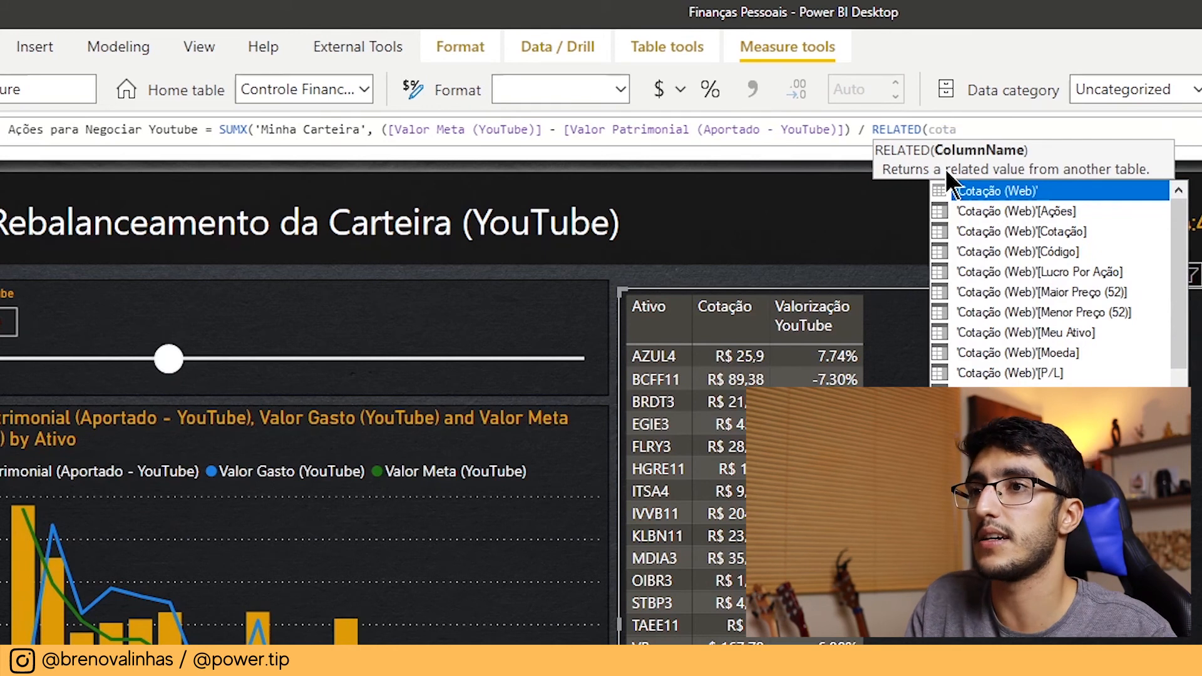
double_click(1029, 229)
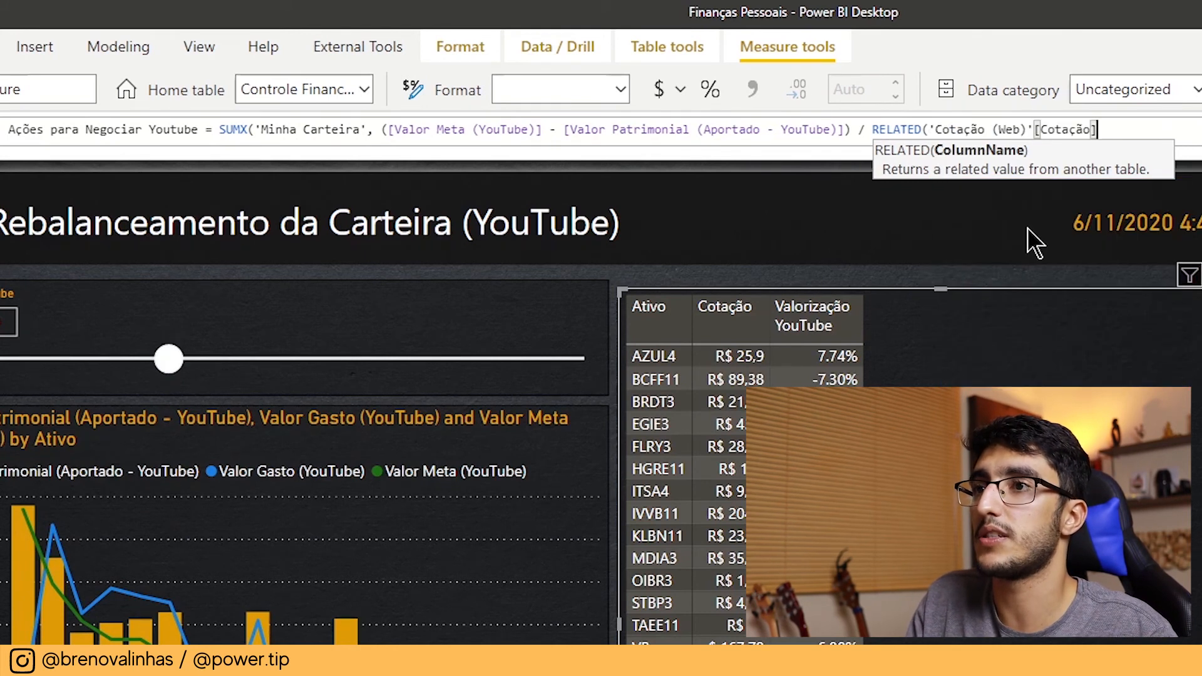
text() ))
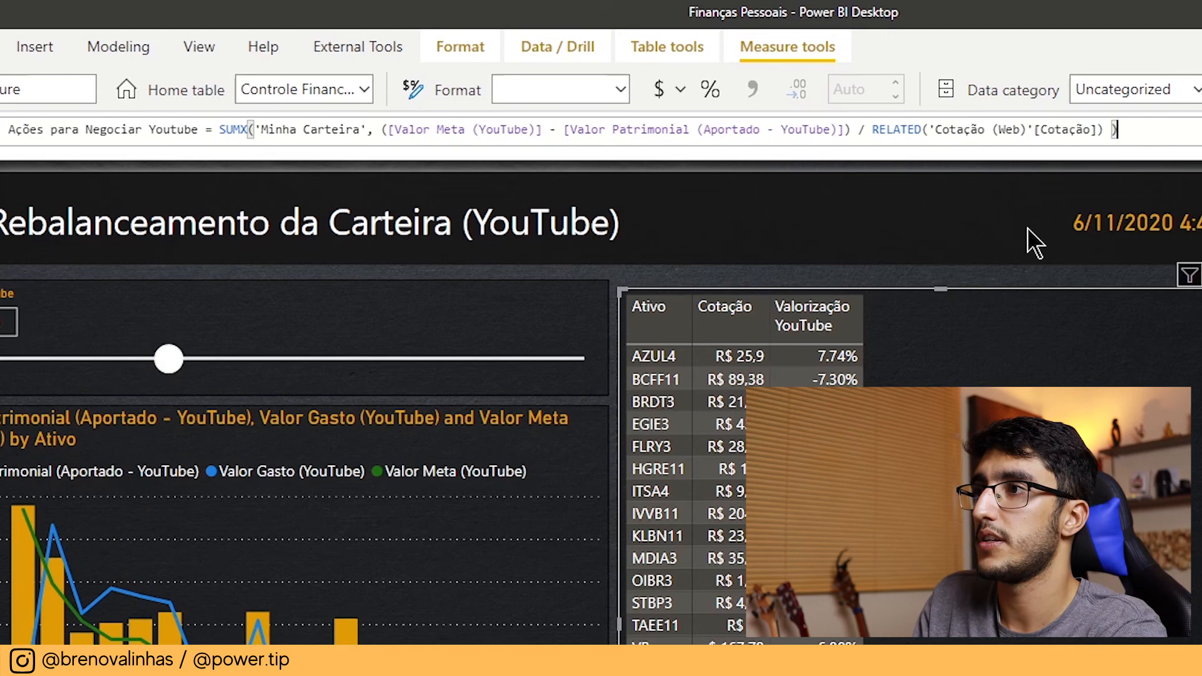
key(Return)
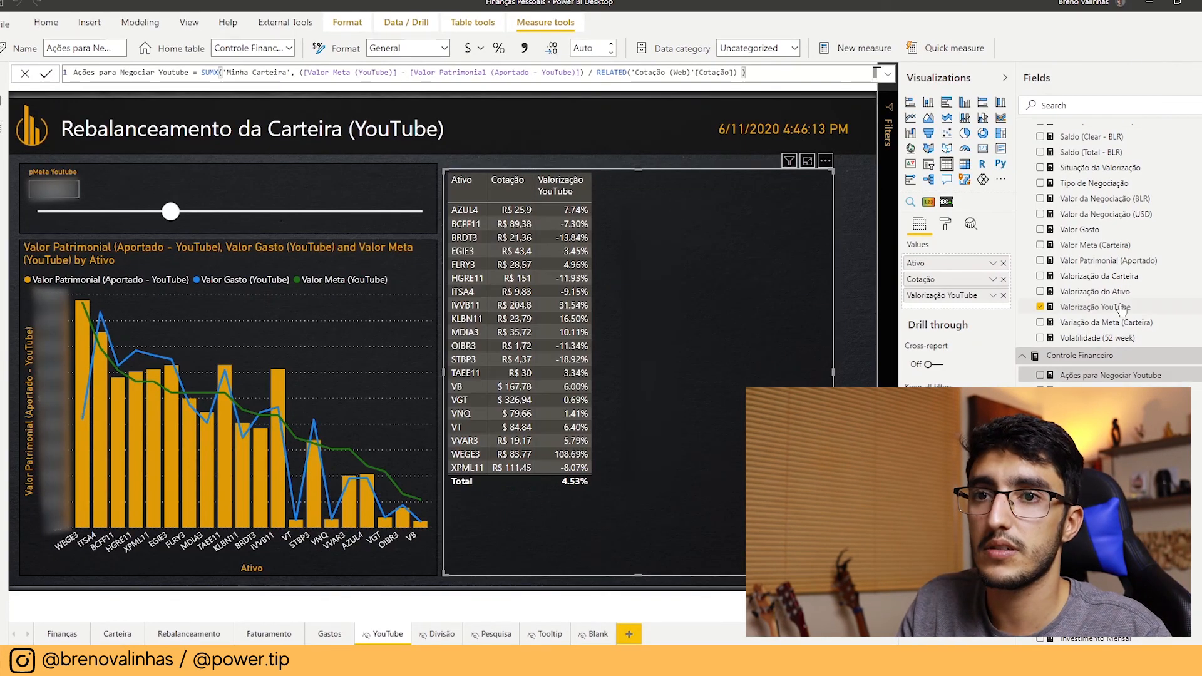
Add the Ações para Negociar Youtube measure to the table as the column after Valorização YouTube.
drag(1125, 307, 1127, 317)
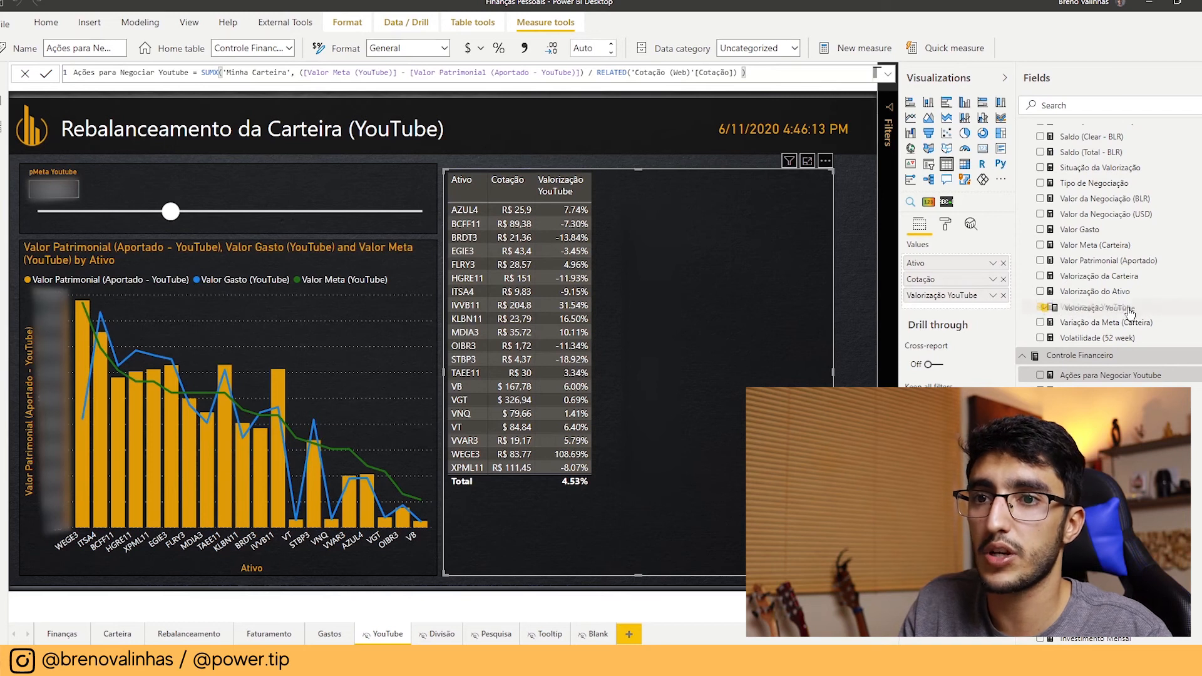
drag(1139, 376, 958, 311)
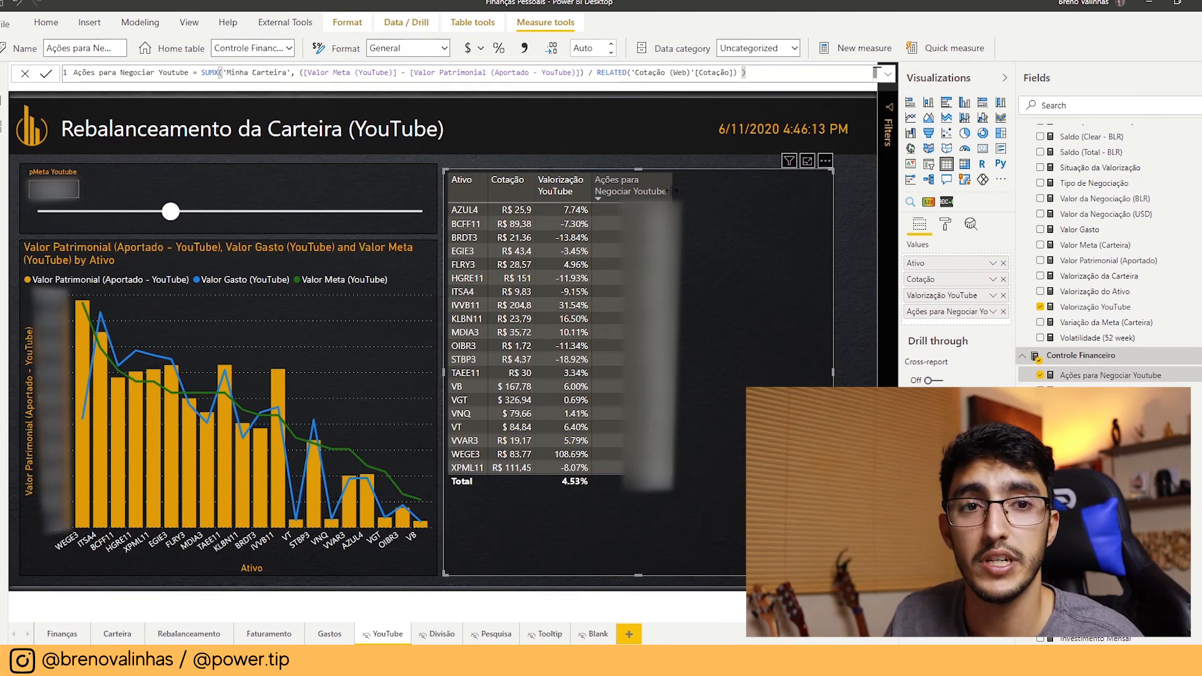
Break the Ações para Negociar Youtube formula after 'Minha Carteira', and open a ROUND function before the expression on the new indented line.
click(295, 73)
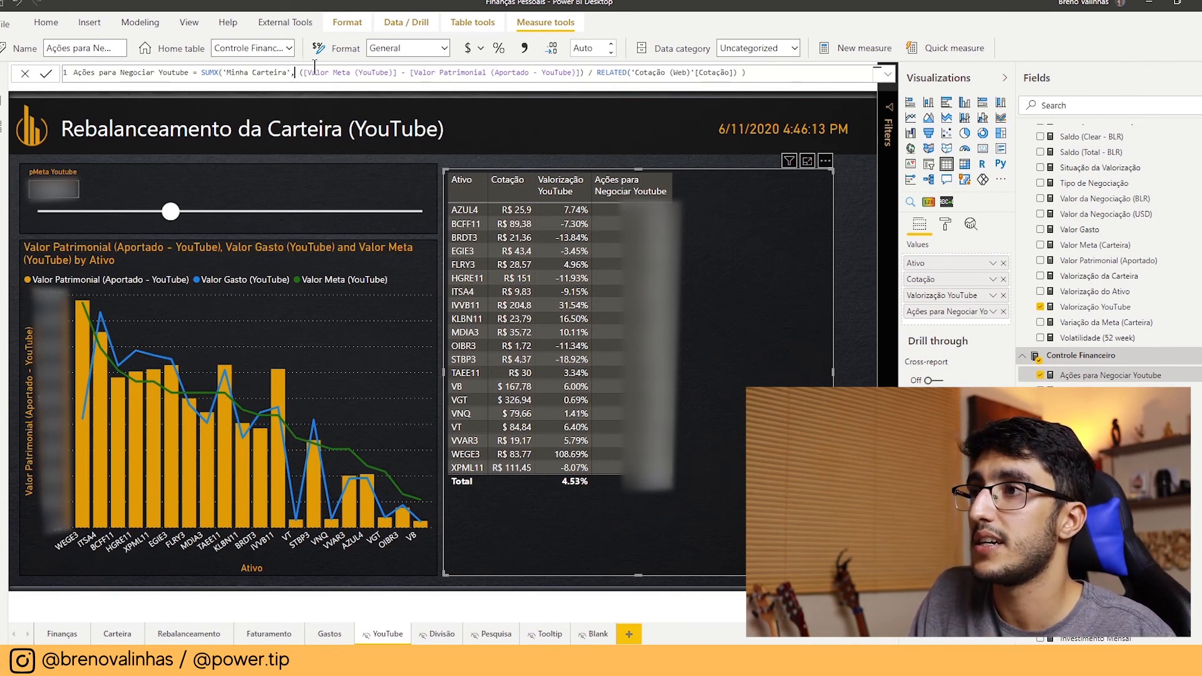
key(shift+Return)
key(Tab)
key(Tab)
key(Tab)
key(Left)
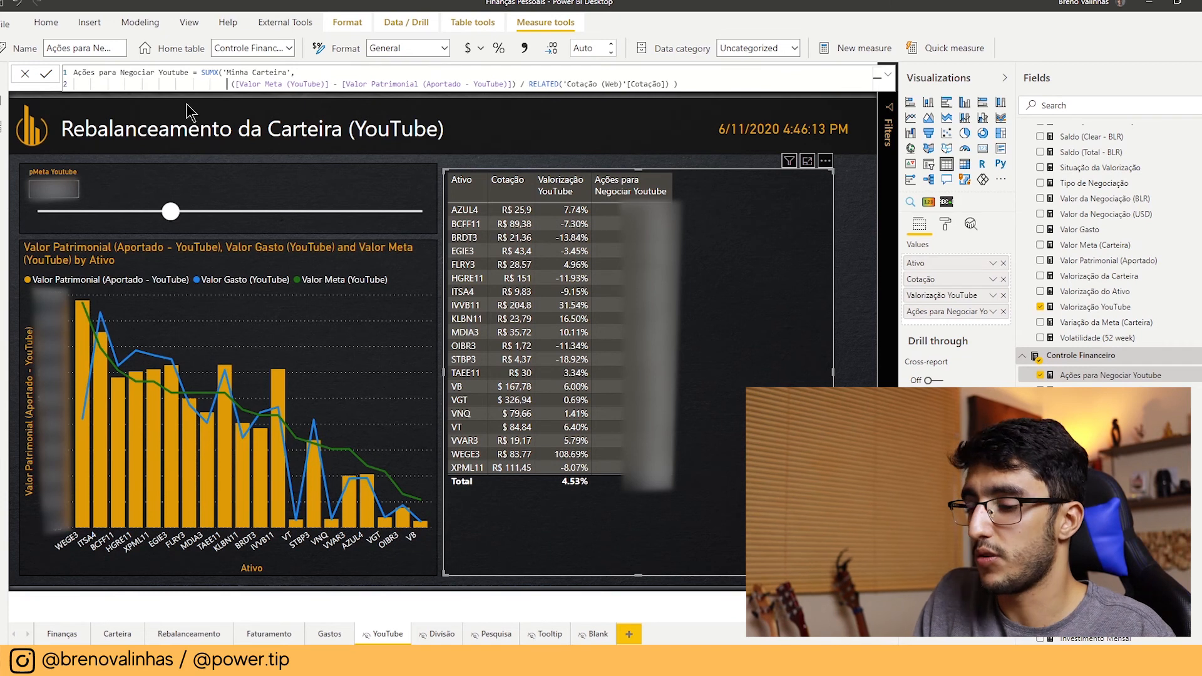
text(ROUND)
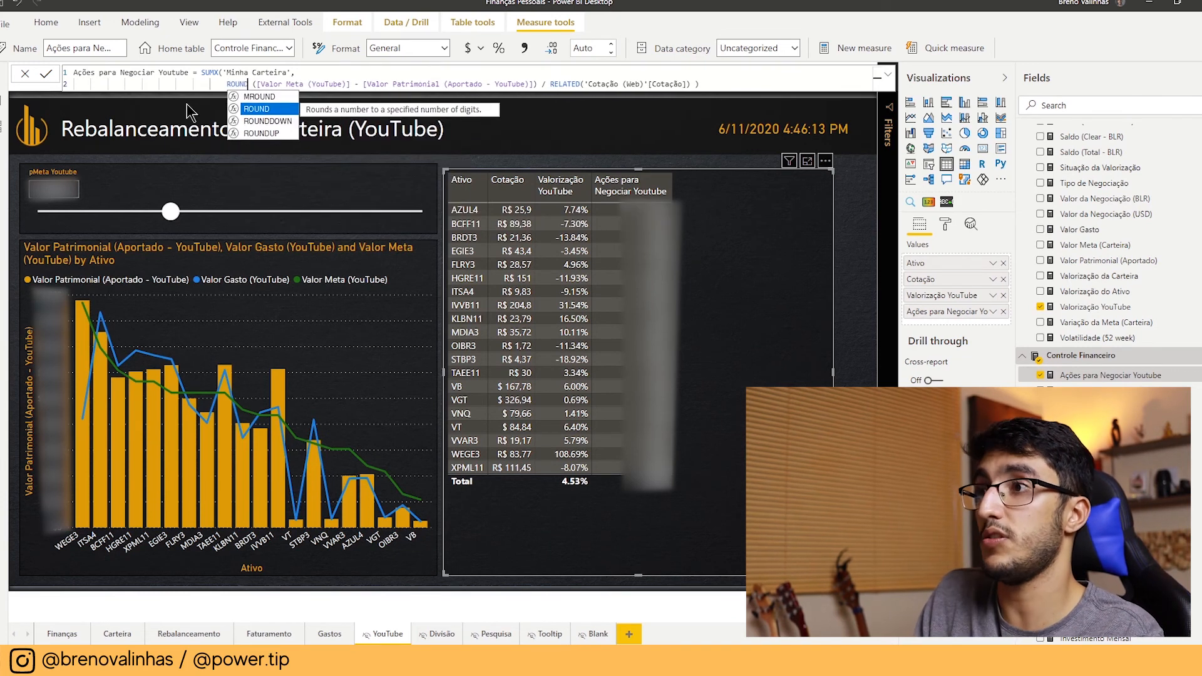
key(Tab)
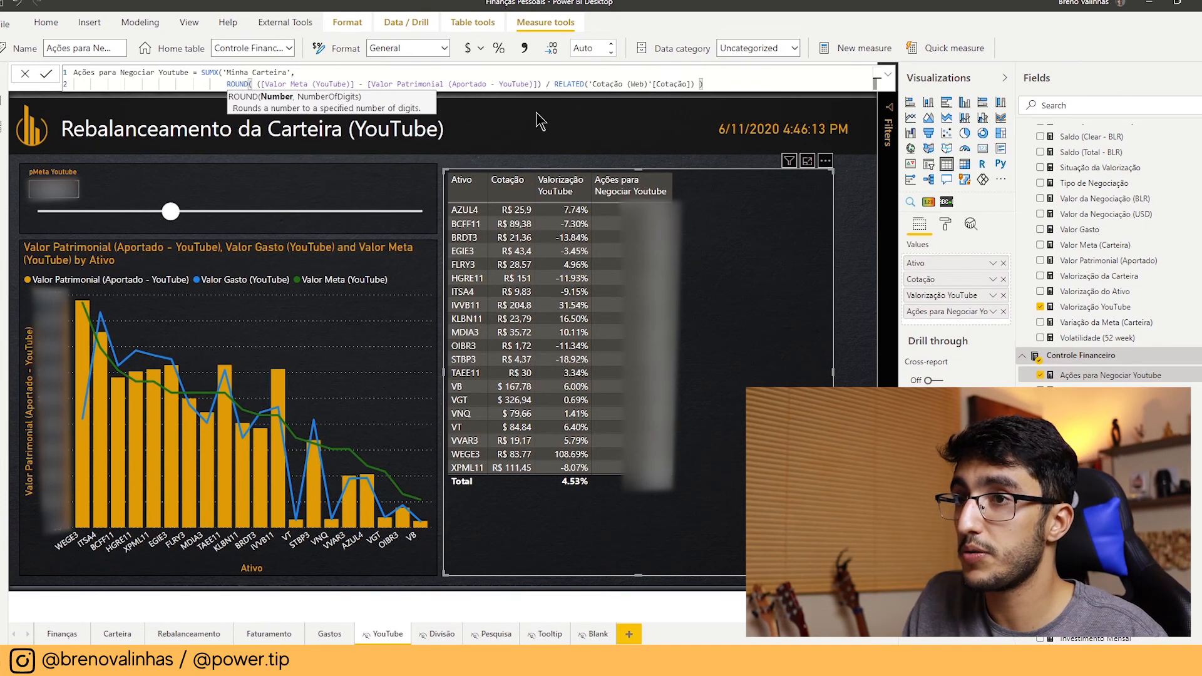
Set ROUND's number of digits to 0, close SUMX on its own third line, and commit the measure.
click(693, 84)
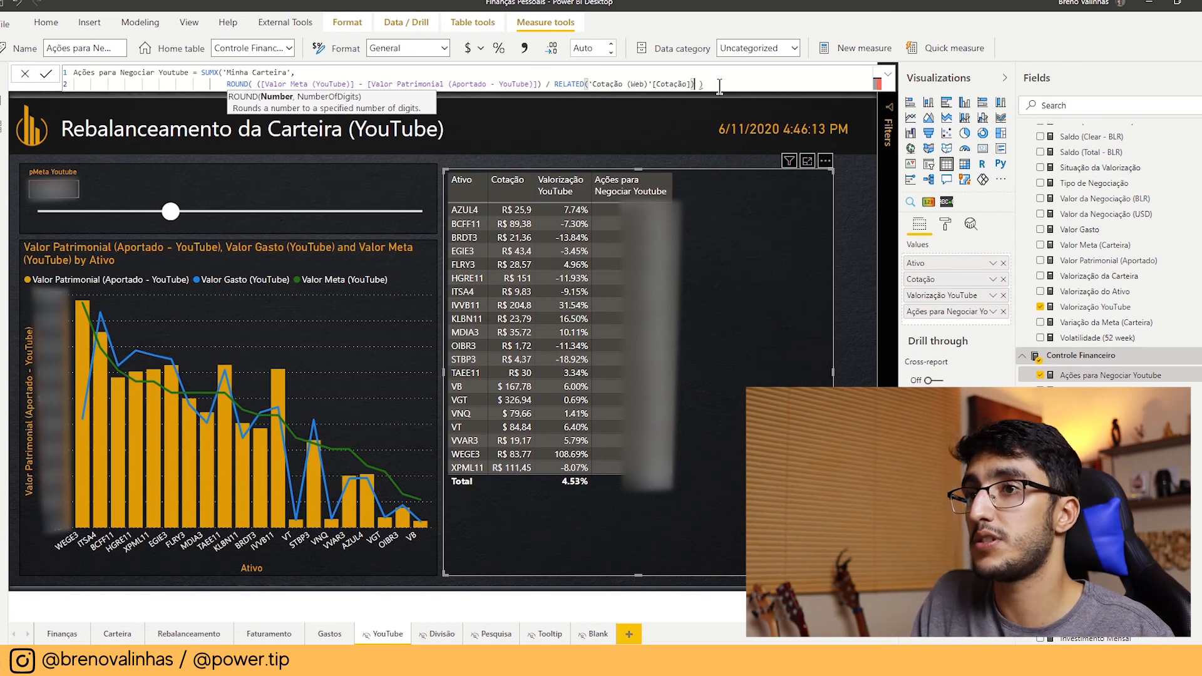
text(, )
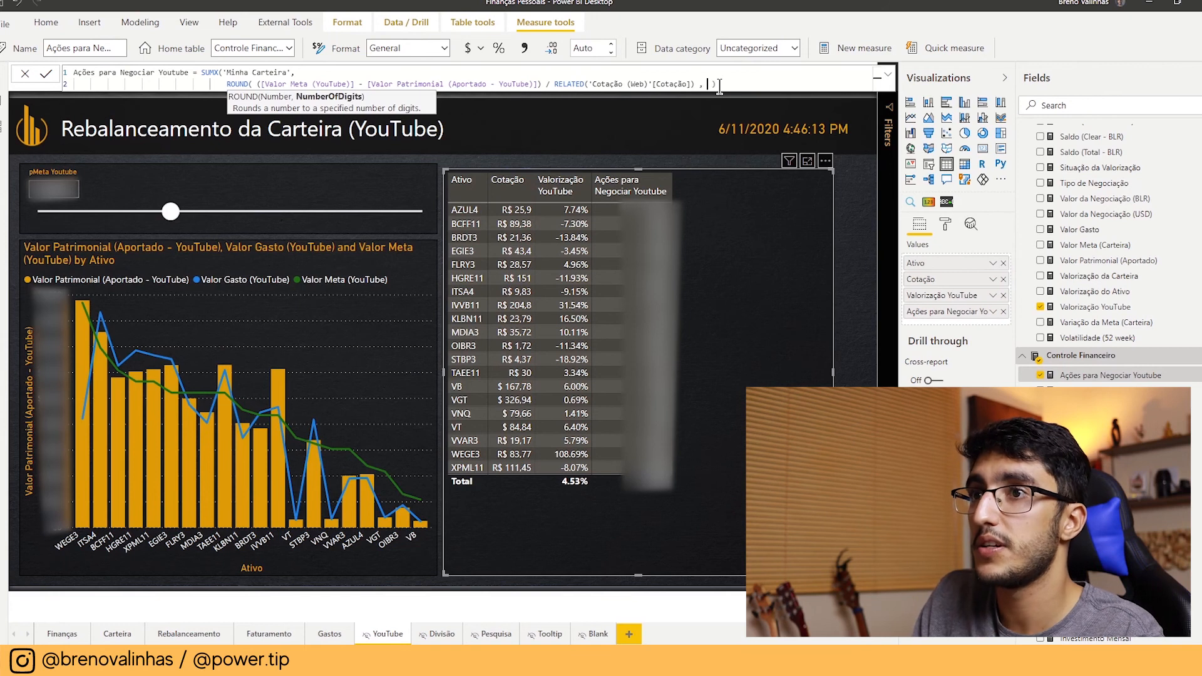
text(0)
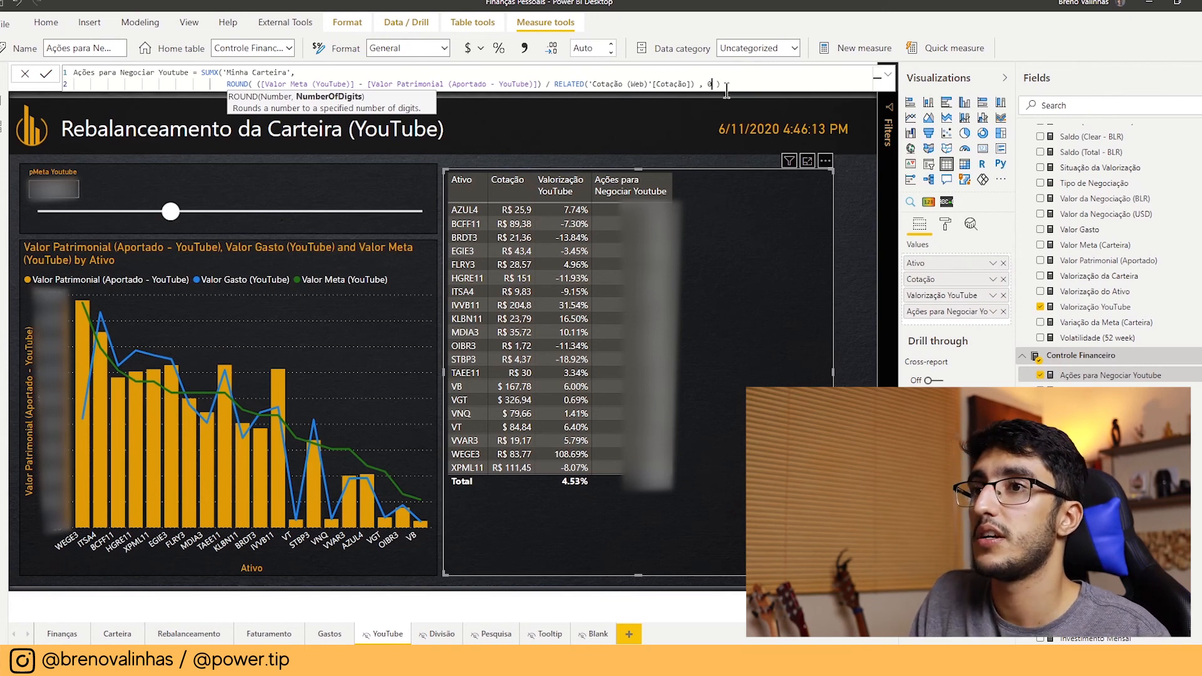
click(725, 85)
key(shift+Return)
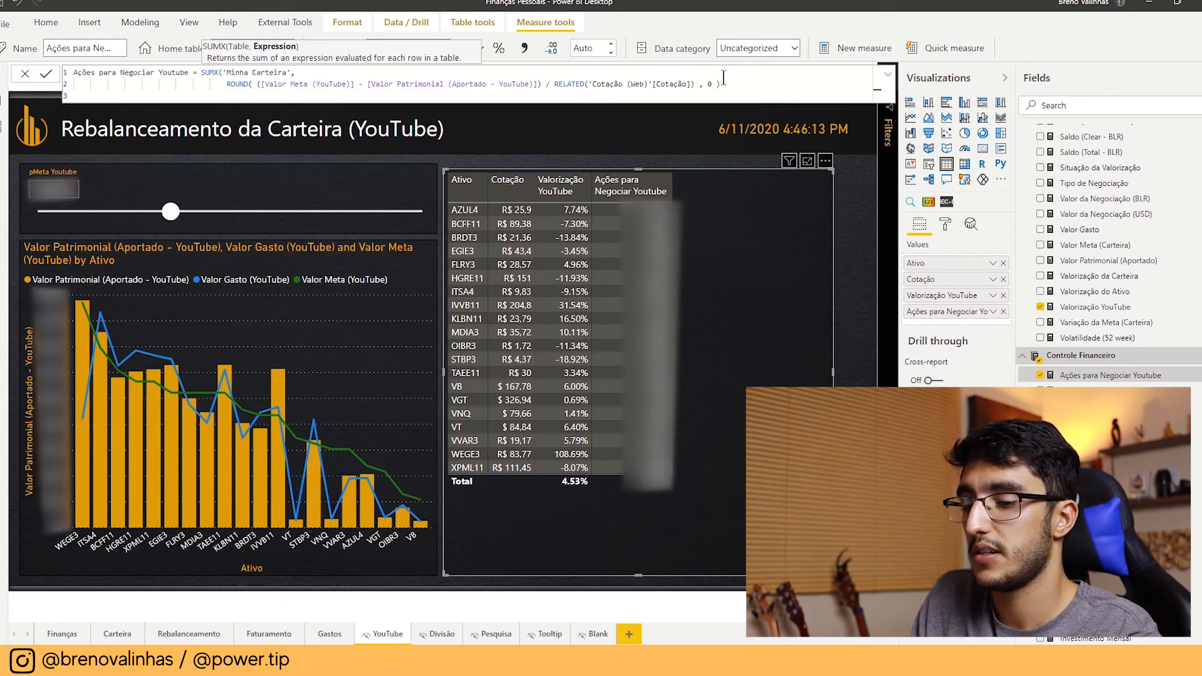
text())
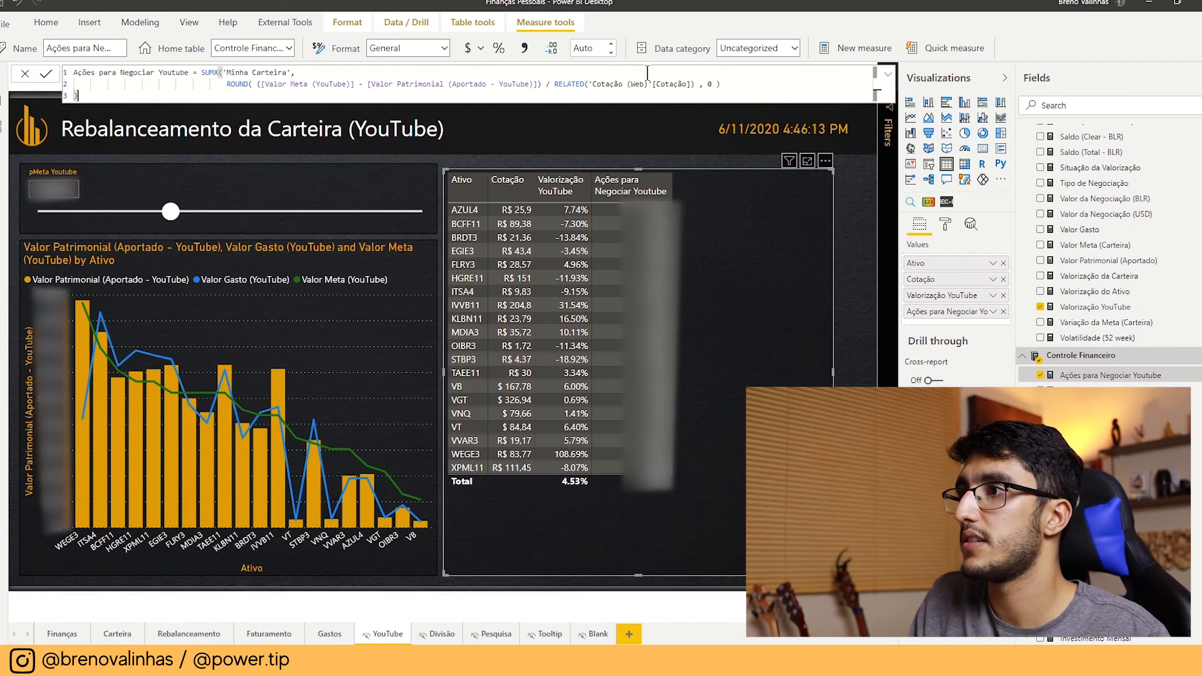
key(Return)
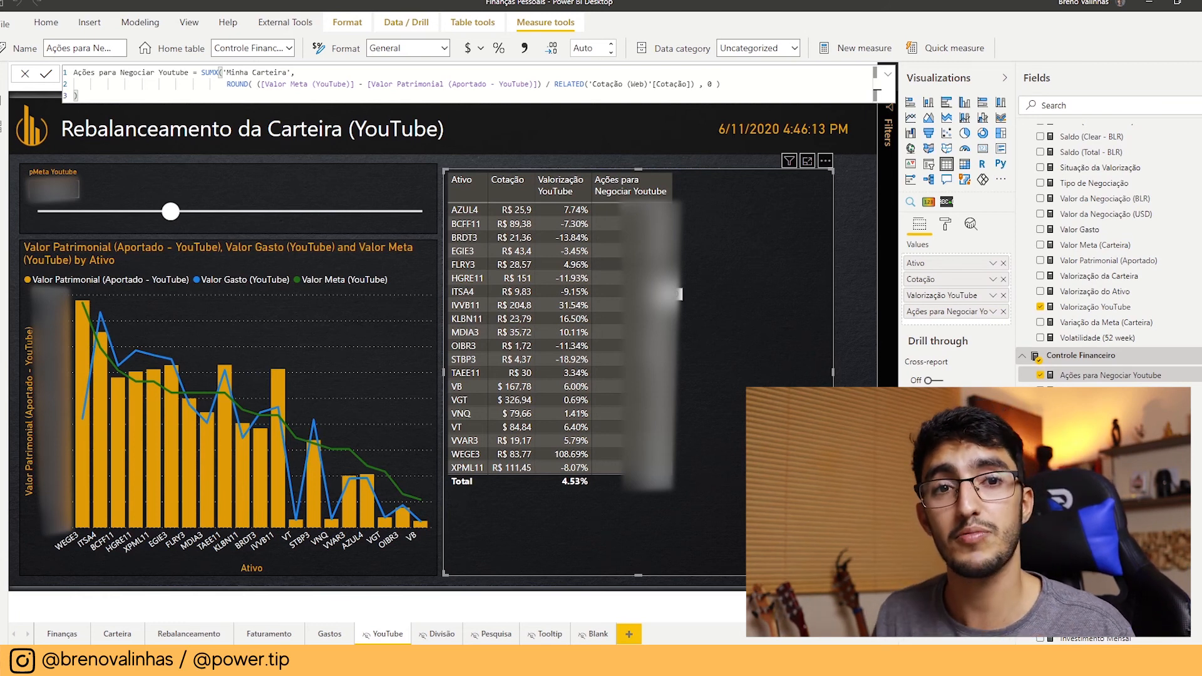
Create a new measure named Valor da Negociação (YouTube) in the Controle da Carteira table.
right_click(1034, 313)
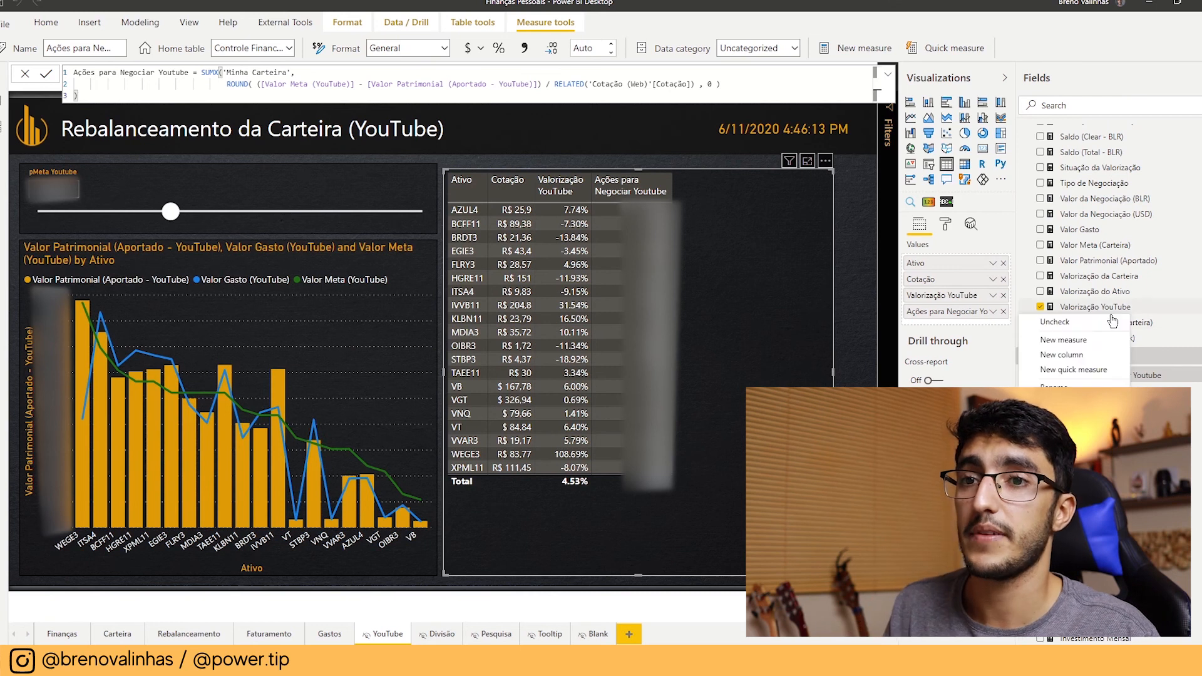
click(1085, 341)
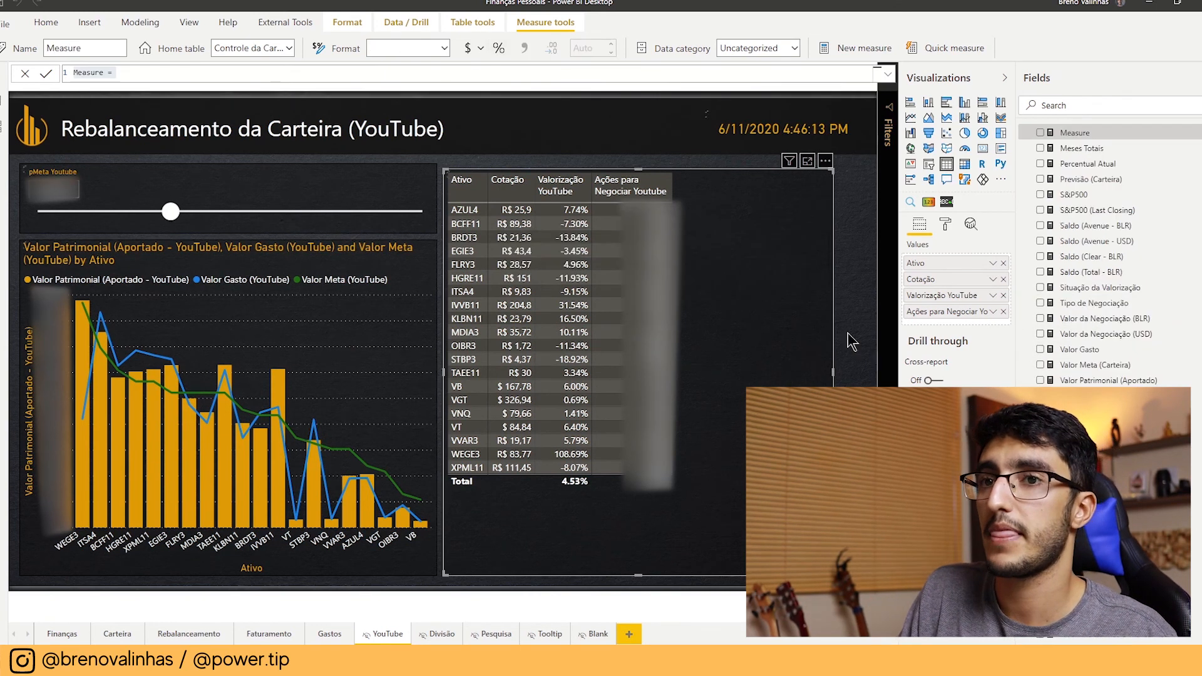
text(Valor da NEgo)
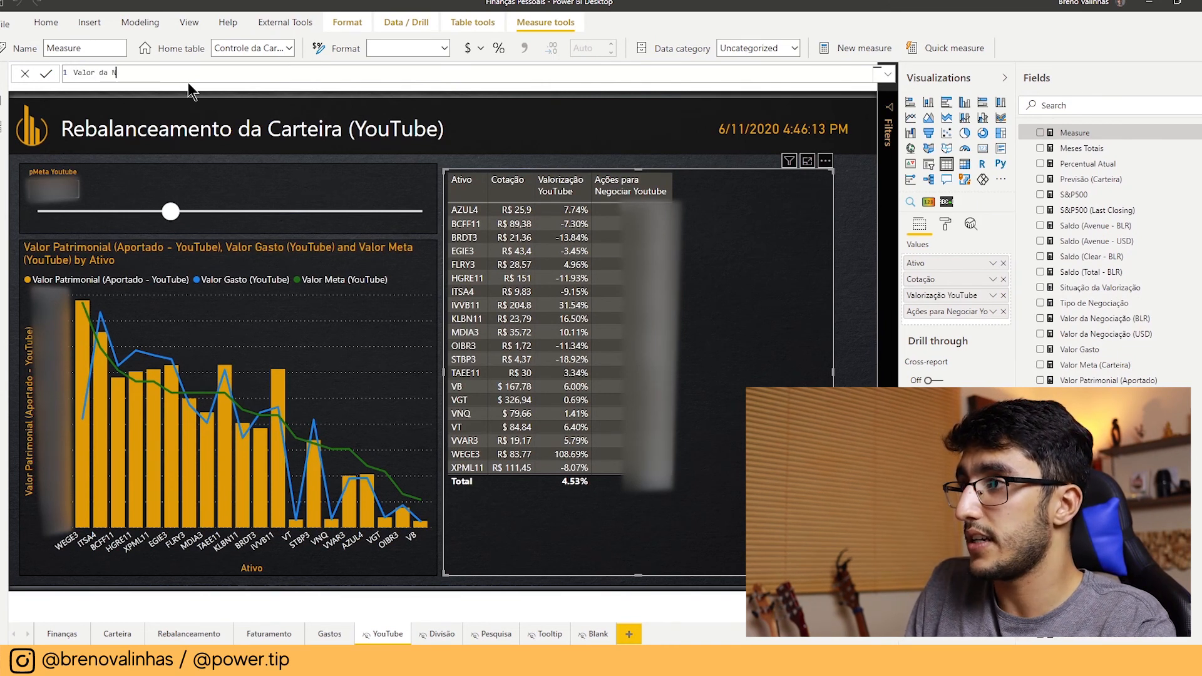
key(BackSpace)
key(BackSpace)
key(BackSpace)
text(egoci)
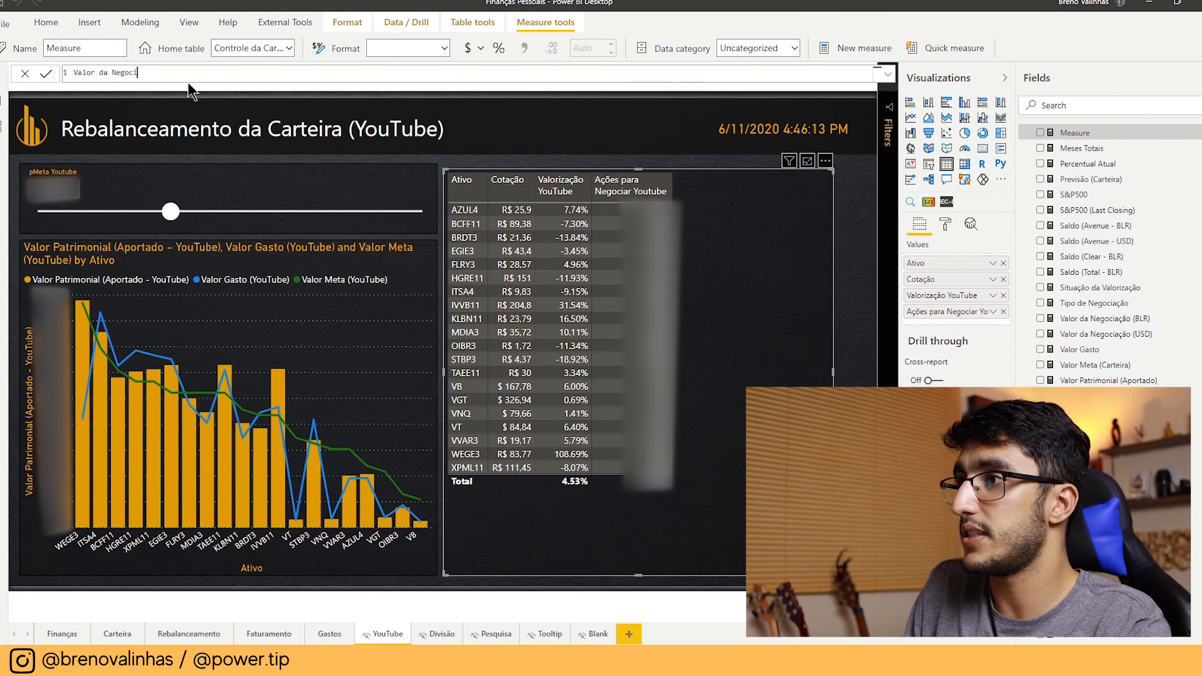
text(ação ()
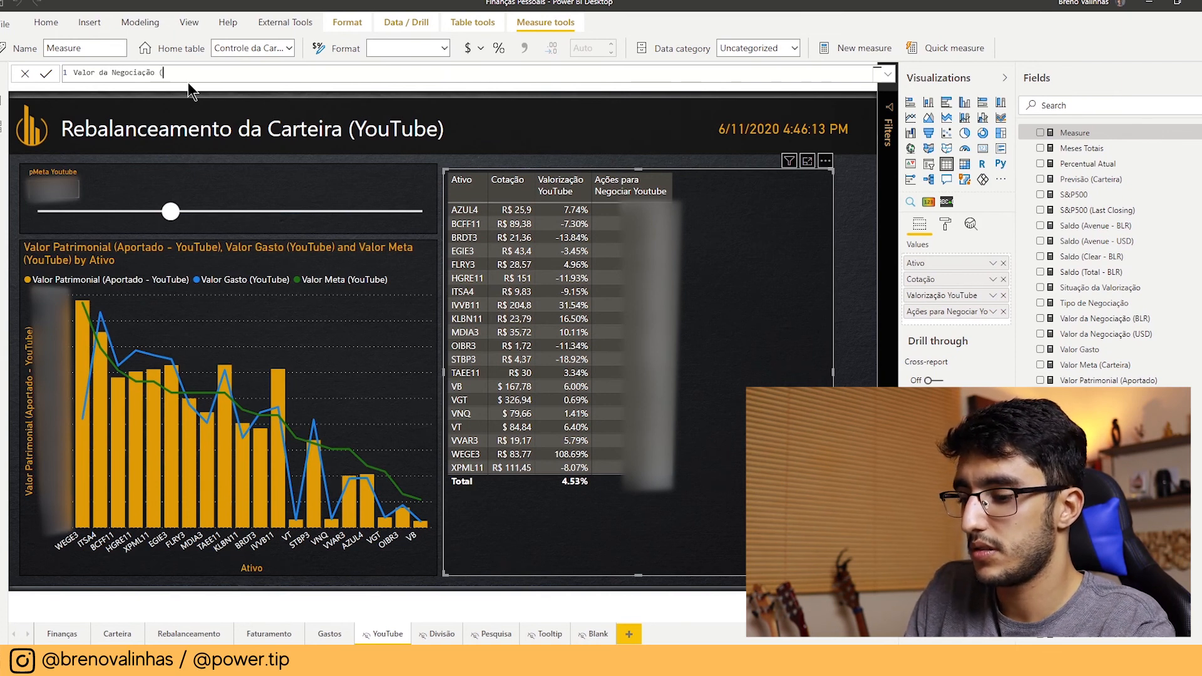
text(YouTube) = )
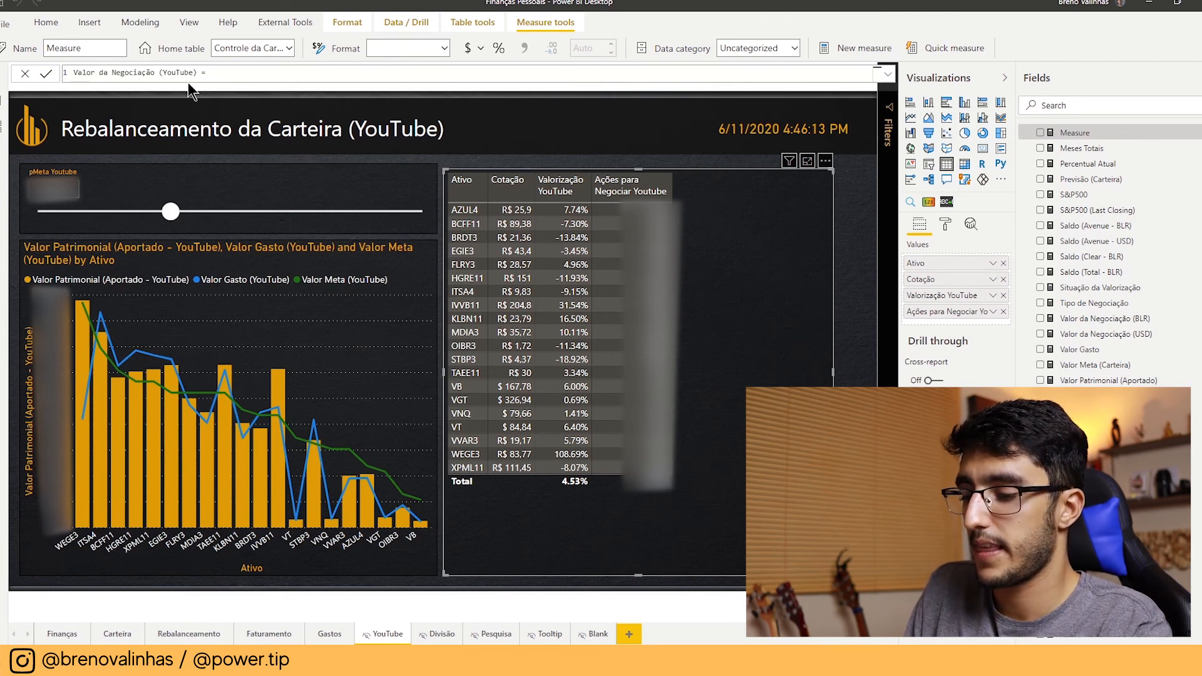
text(Ax)
key(BackSpace)
text(c)
key(BackSpace)
key(BackSpace)
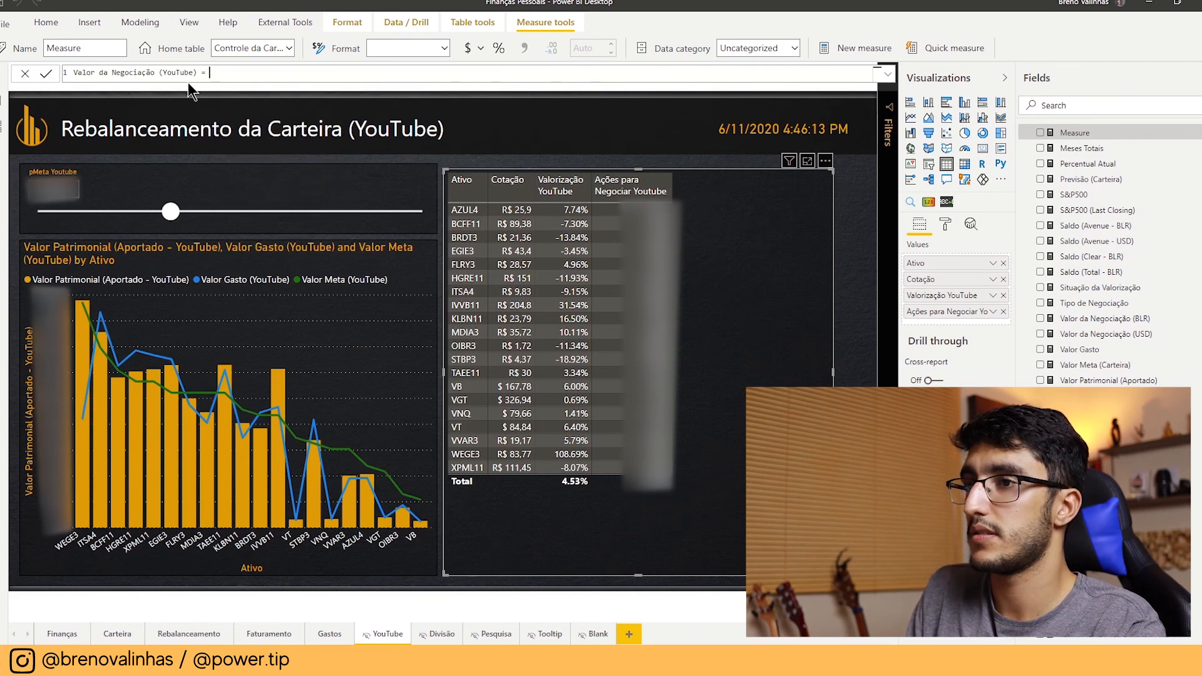
Start the Valor da Negociação (YouTube) formula with SUMX over the 'Minha Carteira' table.
text(SUMX()
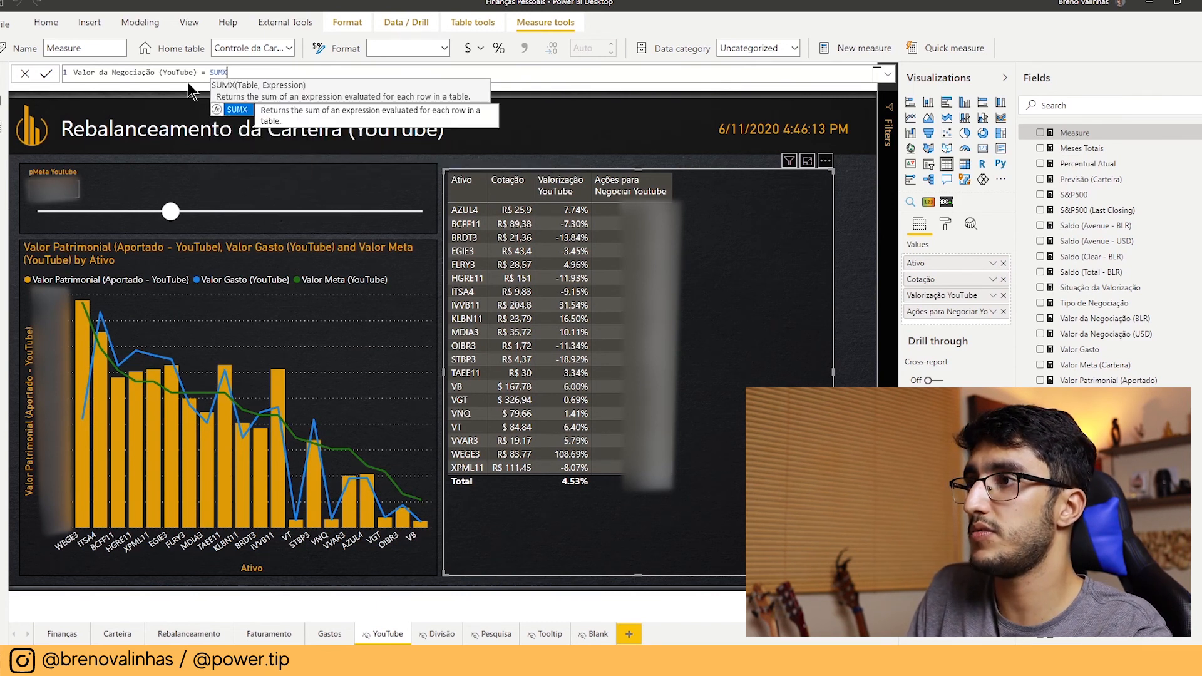
text(a)
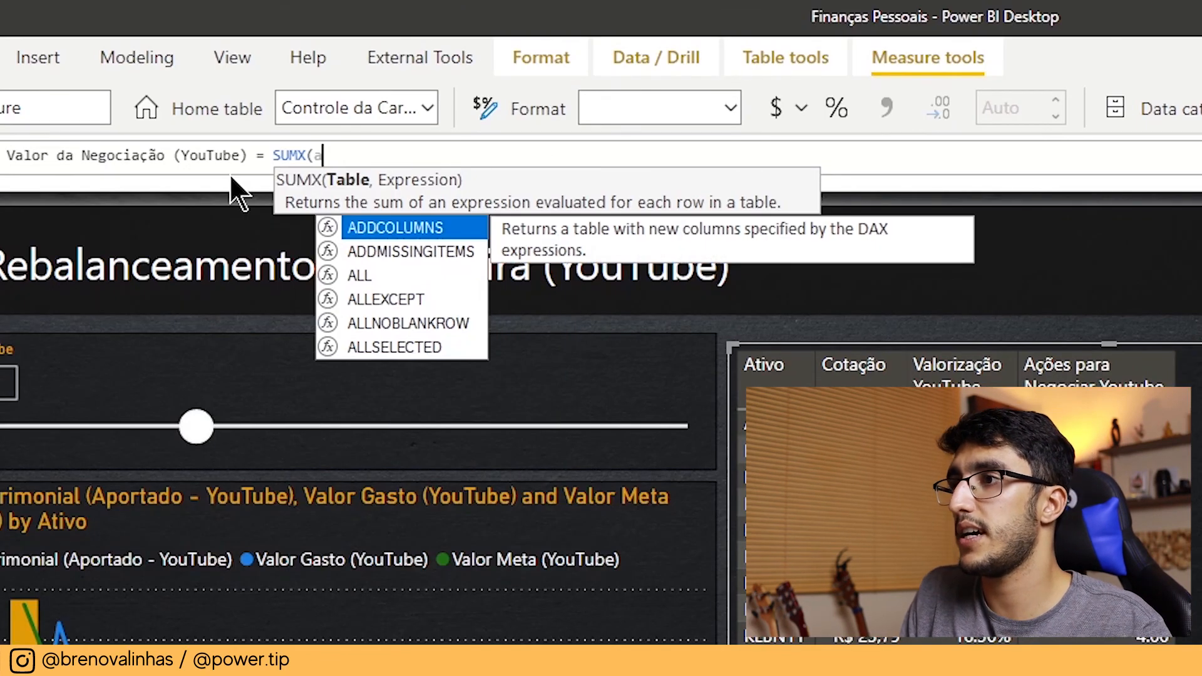
double_click(316, 154)
text(MIm)
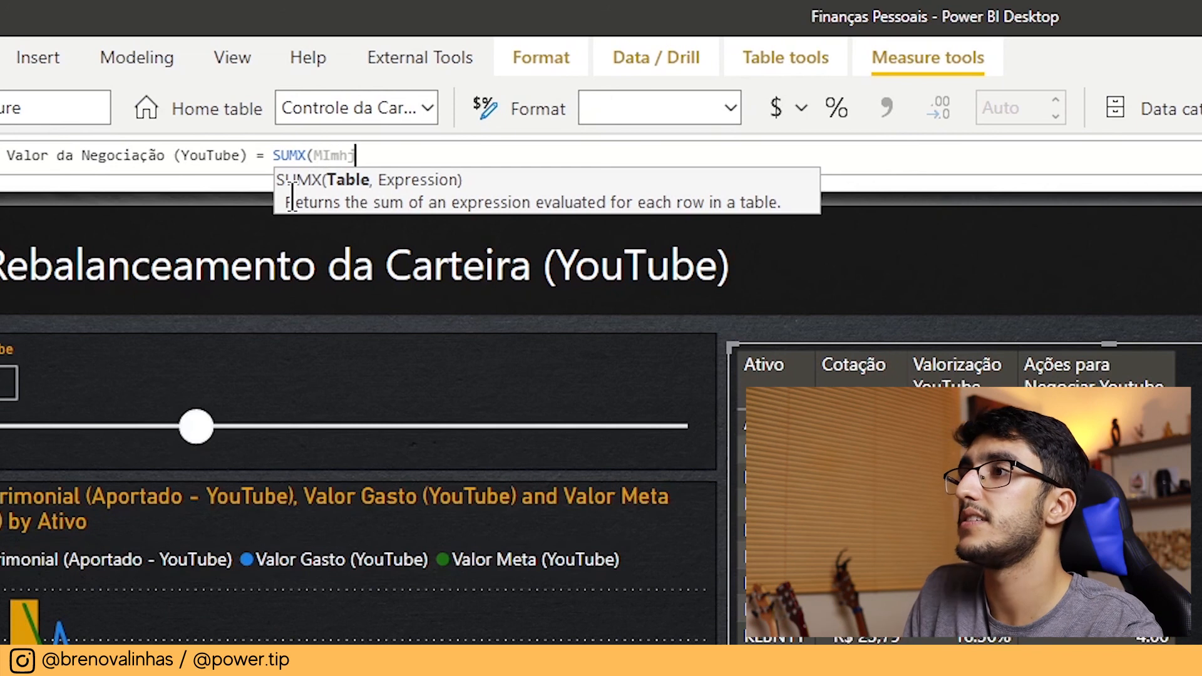
key(BackSpace)
text(n)
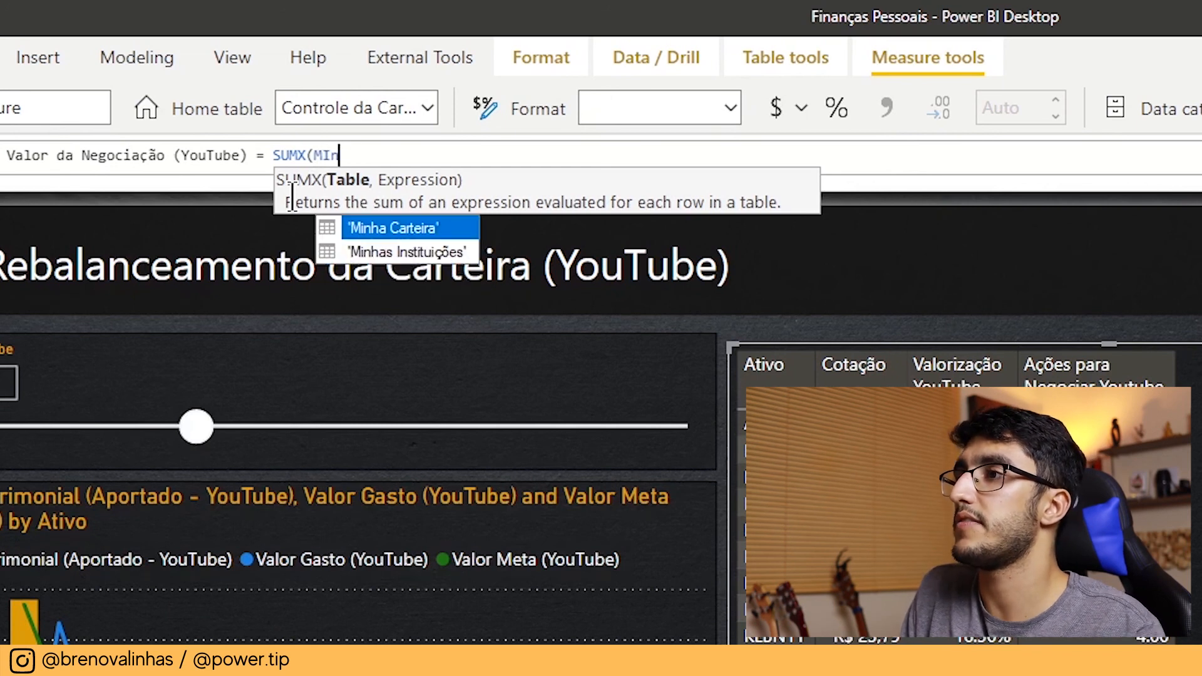
click(406, 228)
text(,)
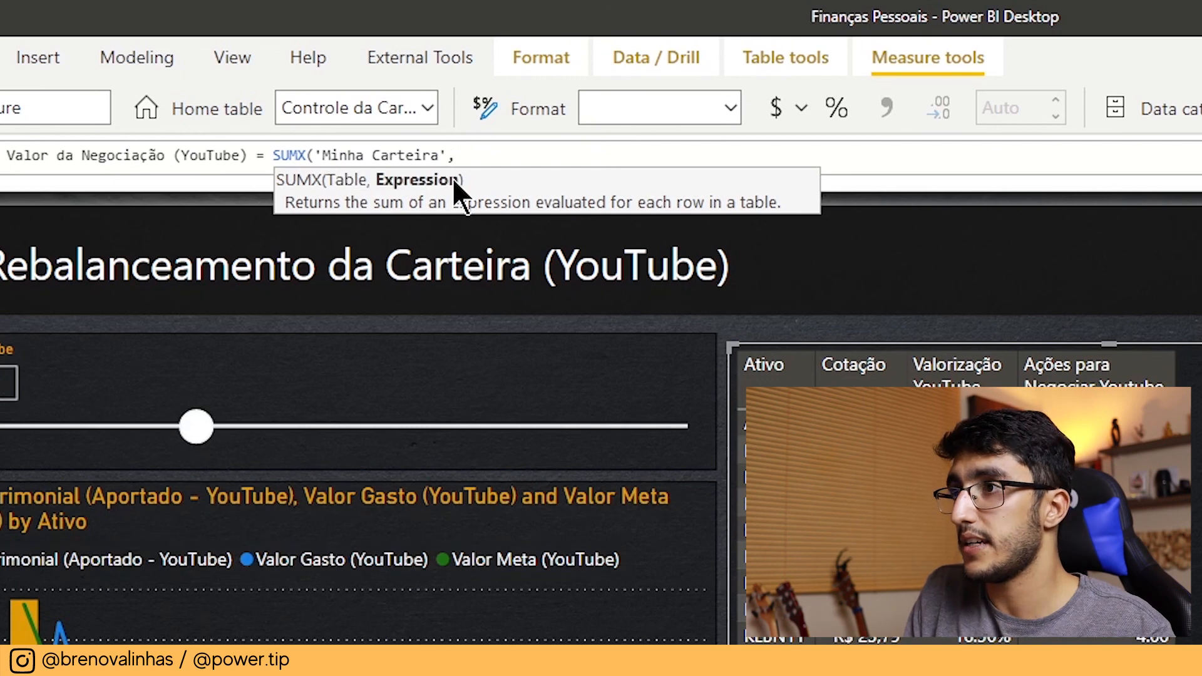
Insert the [Ações para Negociar] measure as the first factor of the SUMX expression.
text(A)
drag(701, 270, 673, 462)
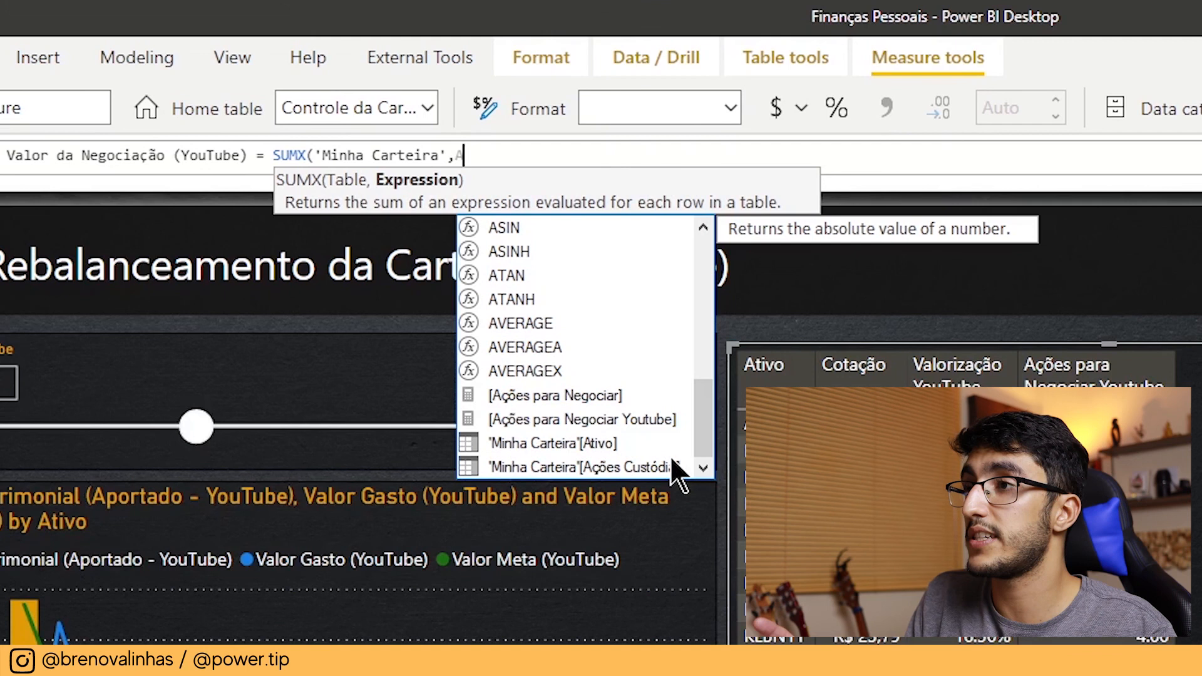
click(595, 399)
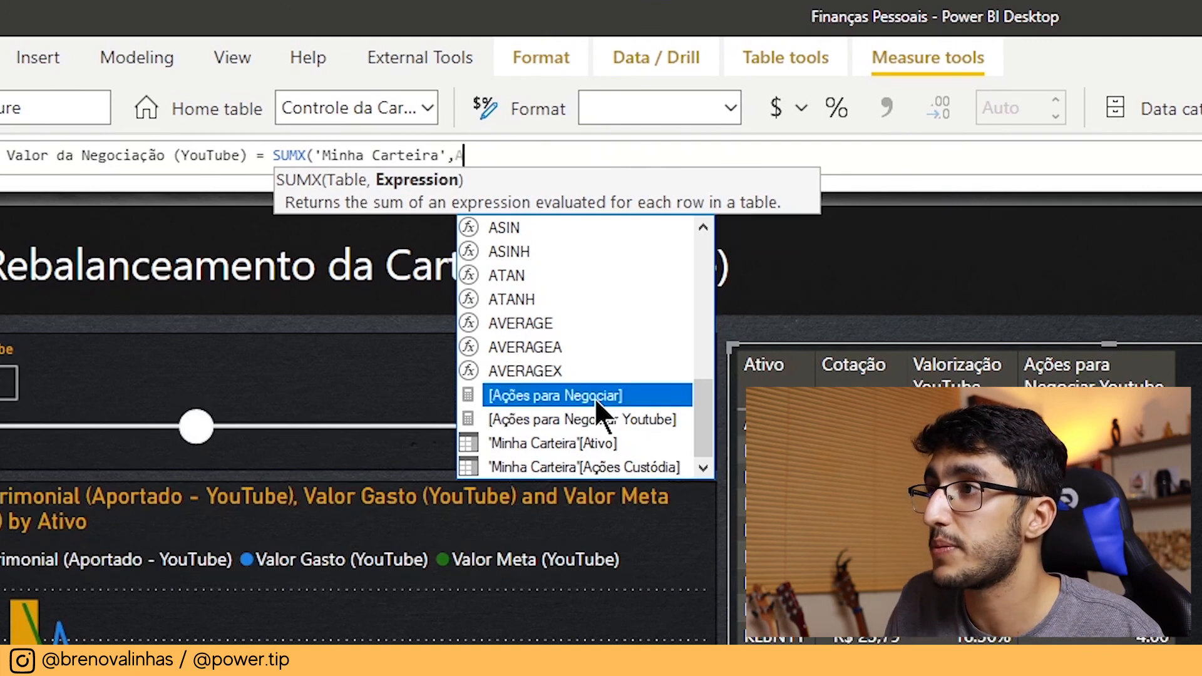
Multiply the measure by RELATED('Cotação (Web)'[Cotação]), close SUMX, and commit the formula.
text(*)
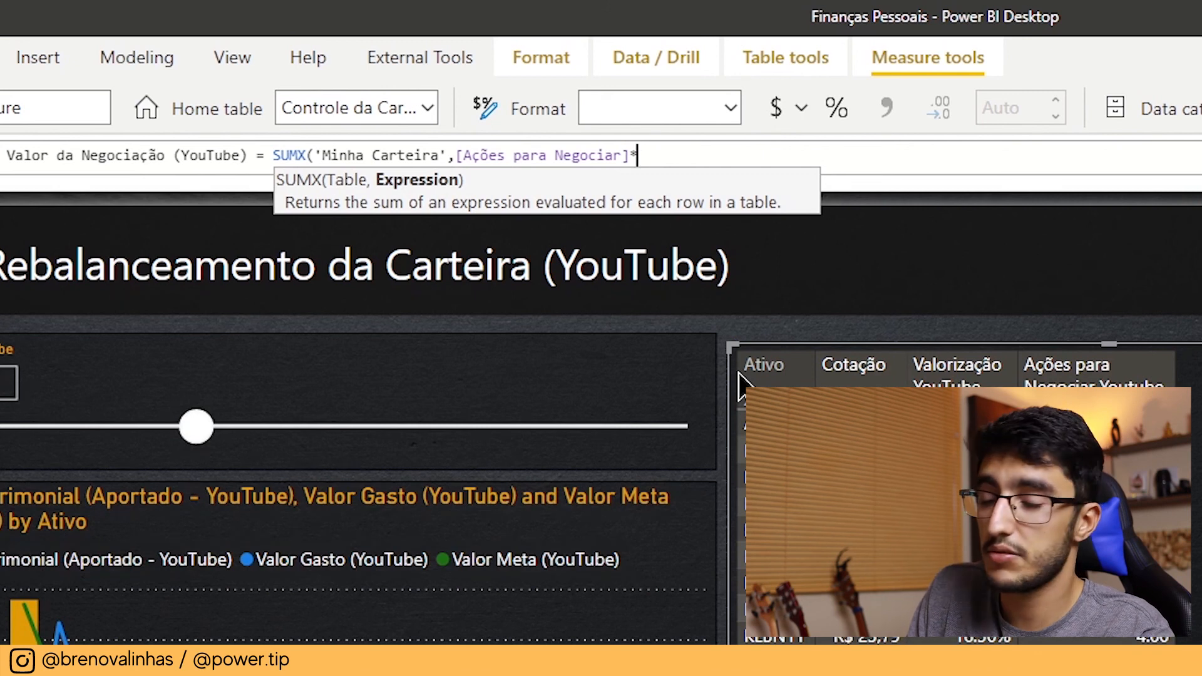
text(RELATED()
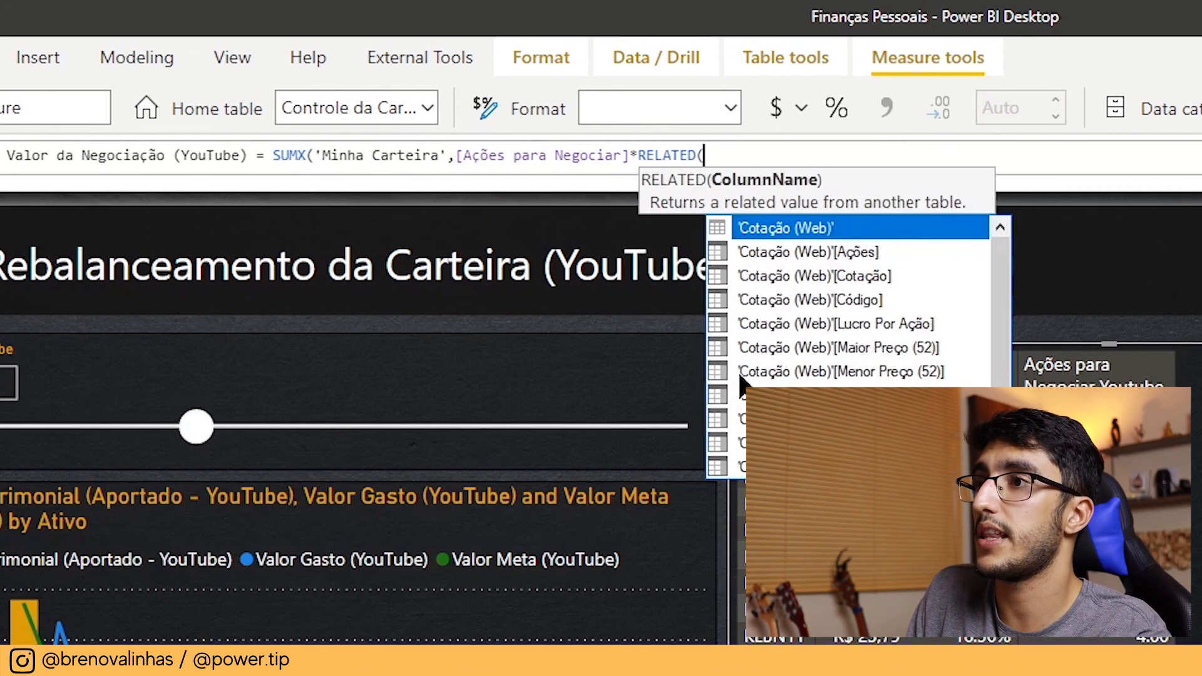
text(pre)
key(BackSpace)
key(BackSpace)
key(BackSpace)
text(co)
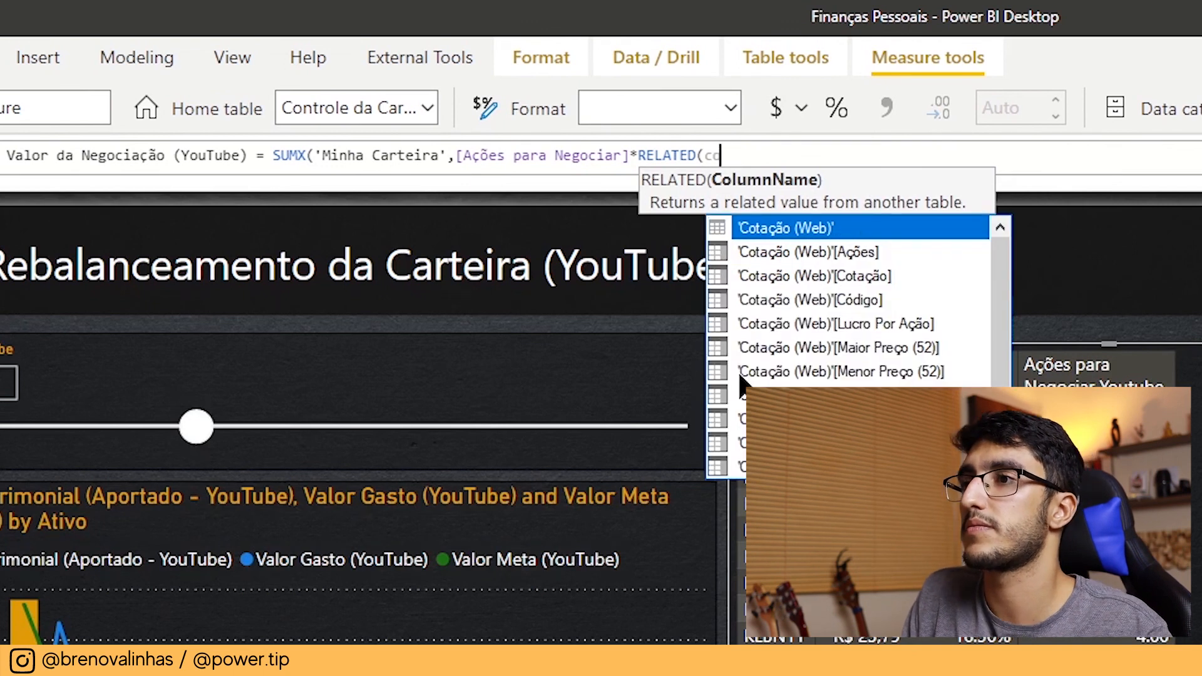
double_click(831, 276)
text()))
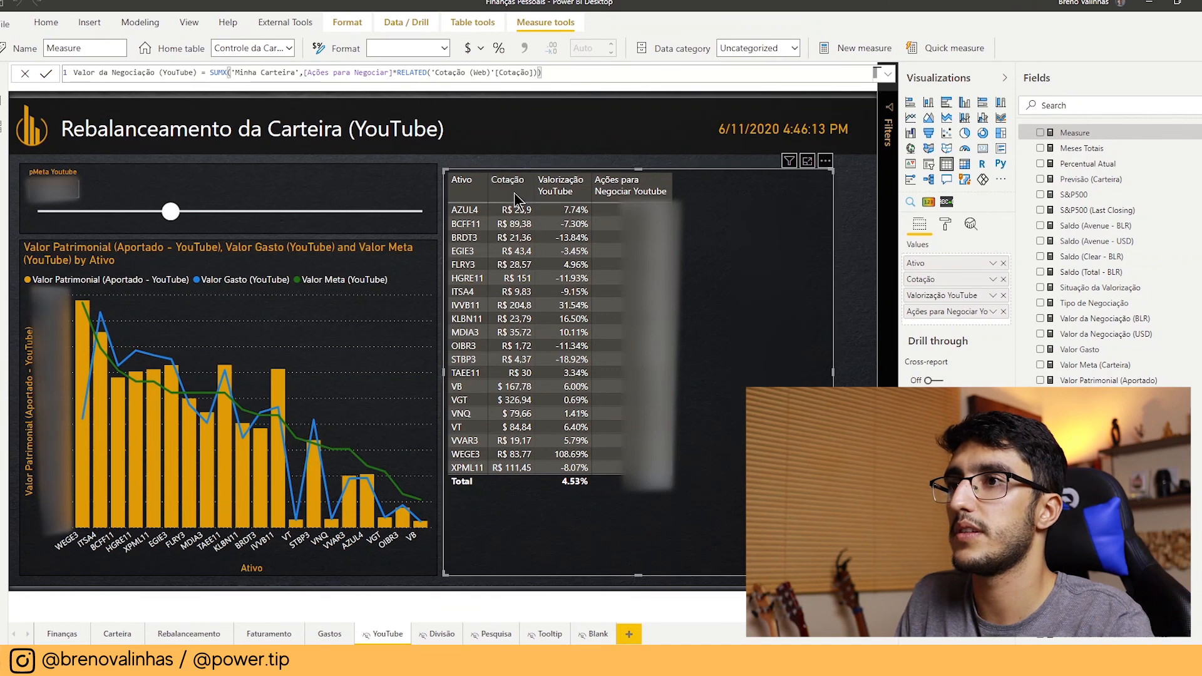
key(Return)
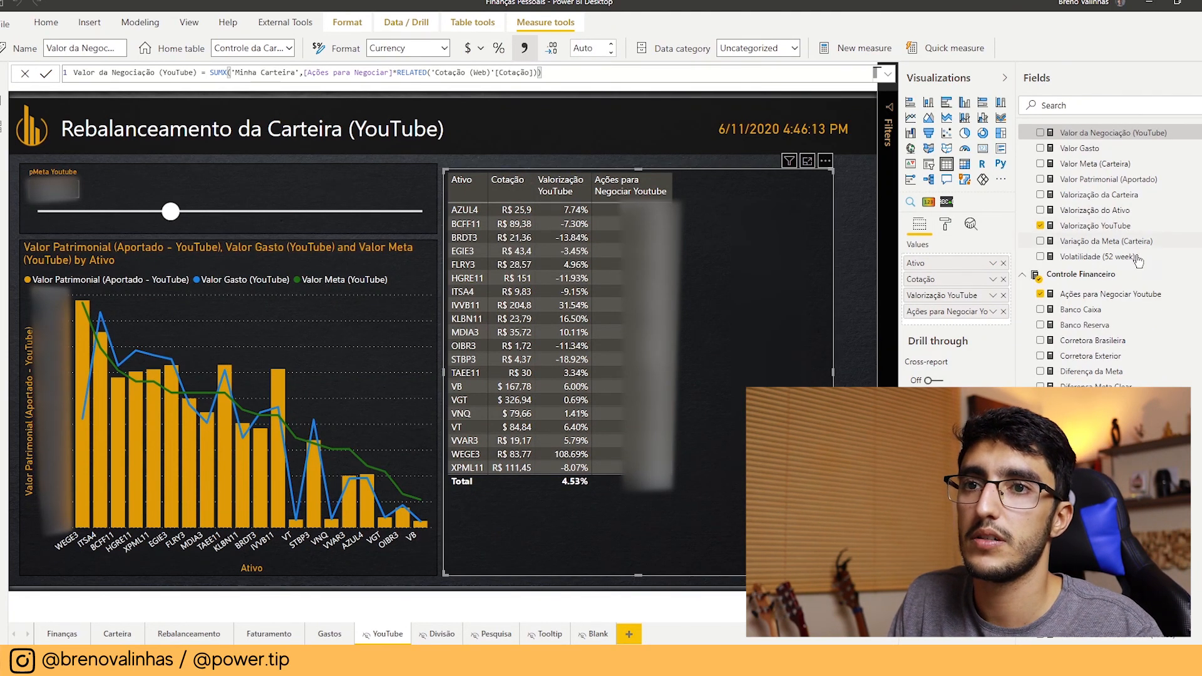
Search the fields for "You" and add Valor da Negociação (YouTube) to the table as its last column.
scroll(1138, 260, up, 5)
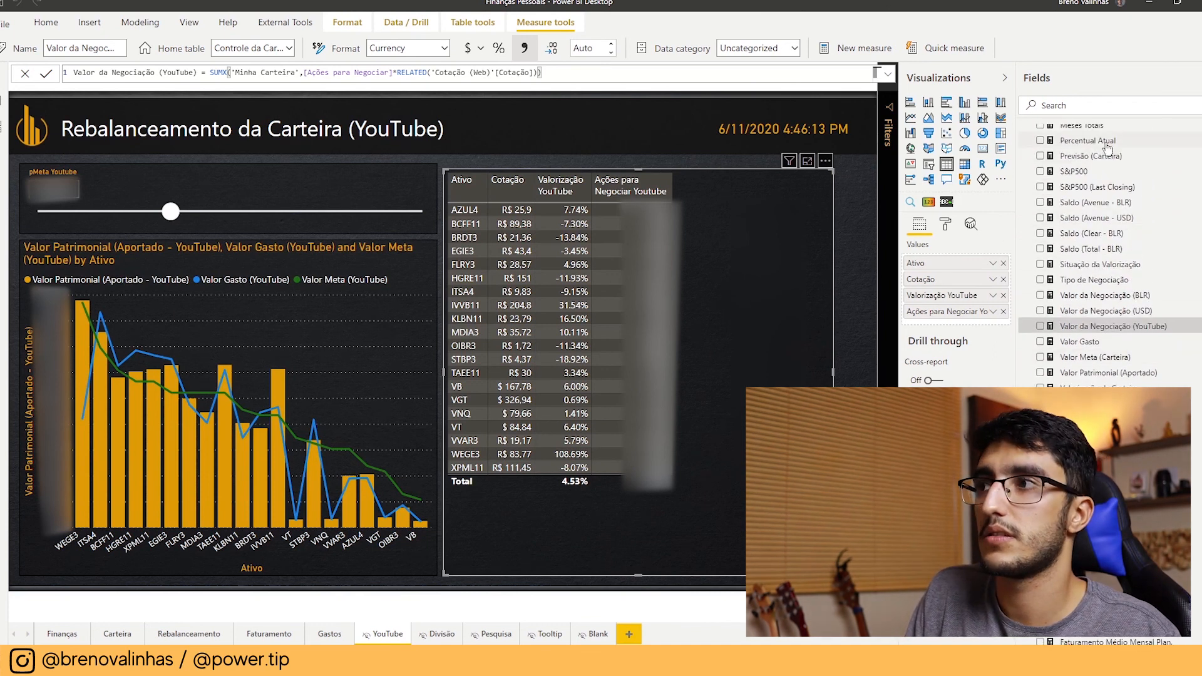
click(1075, 105)
text(v)
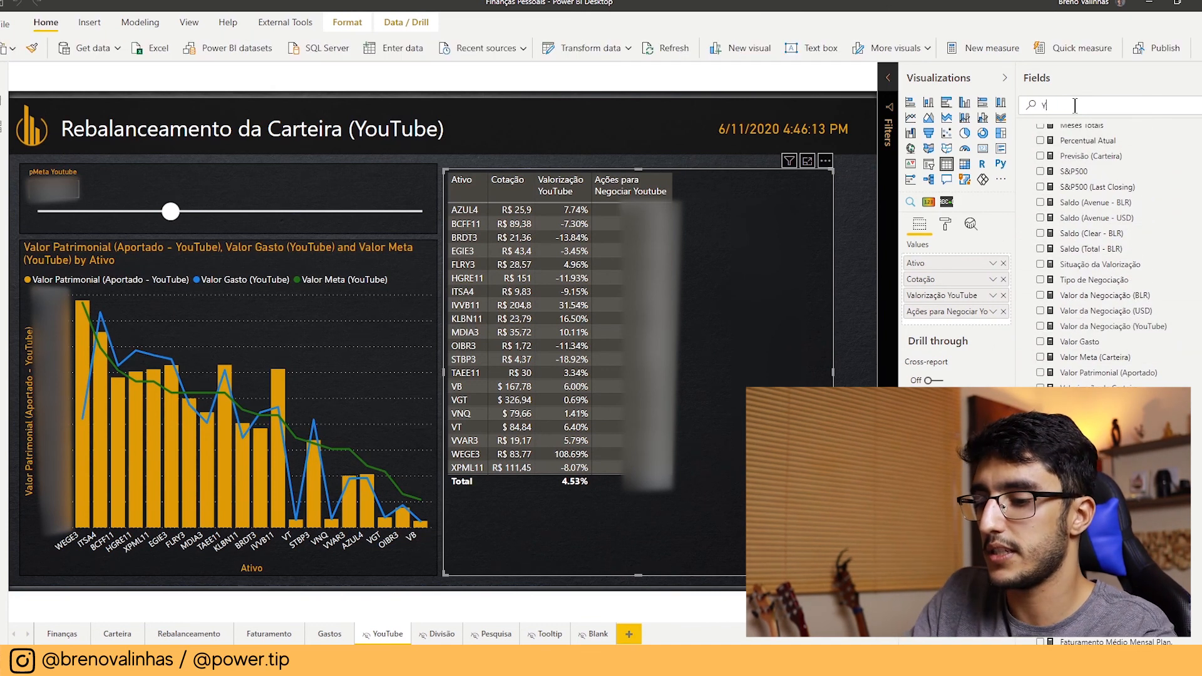
text(ou)
drag(1112, 152, 952, 326)
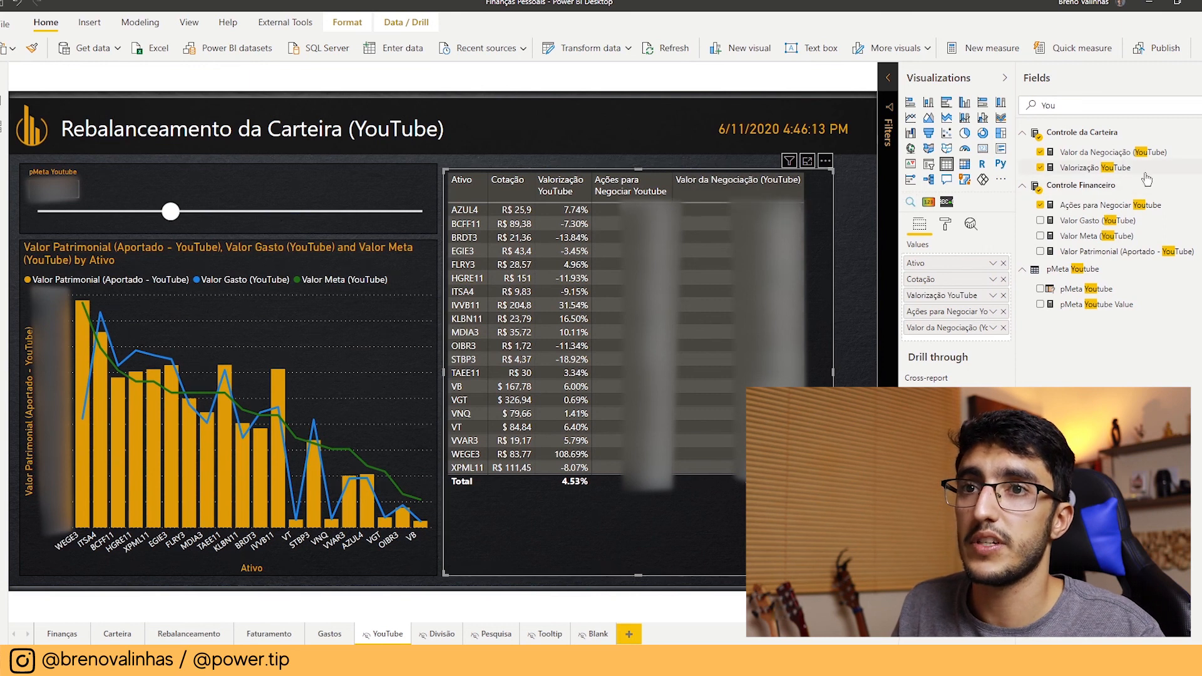
Format the Valor da Negociação (YouTube) measure as R$ Portuguese (Brazil) currency.
click(1106, 153)
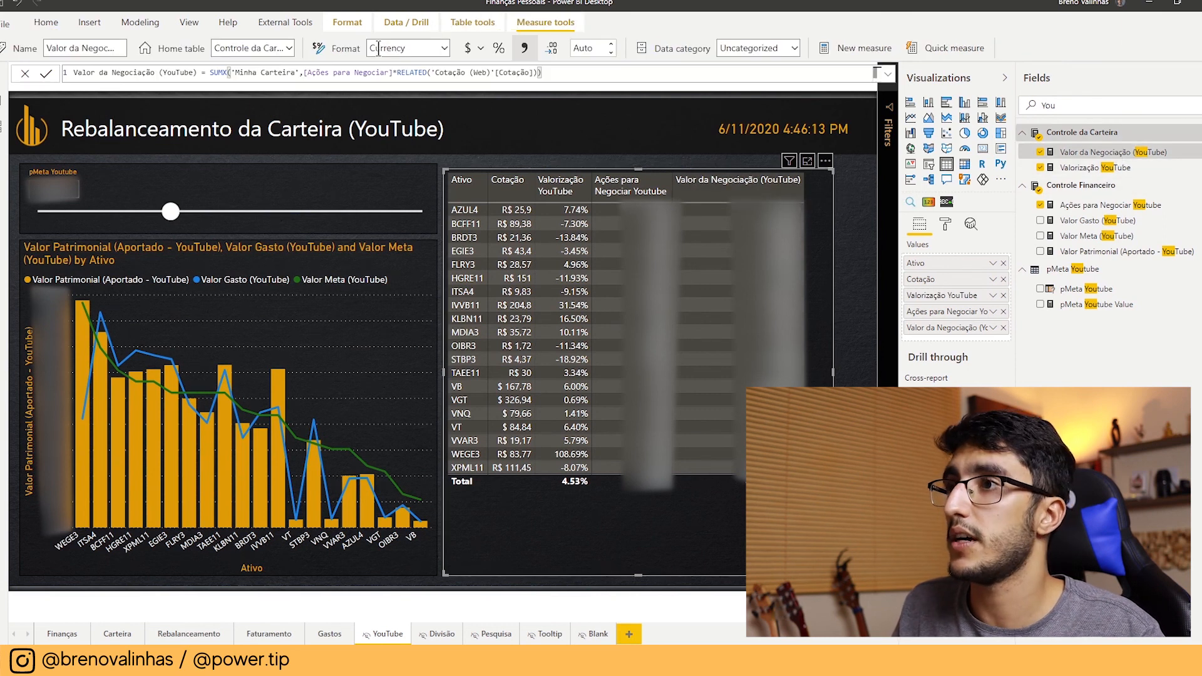
click(481, 47)
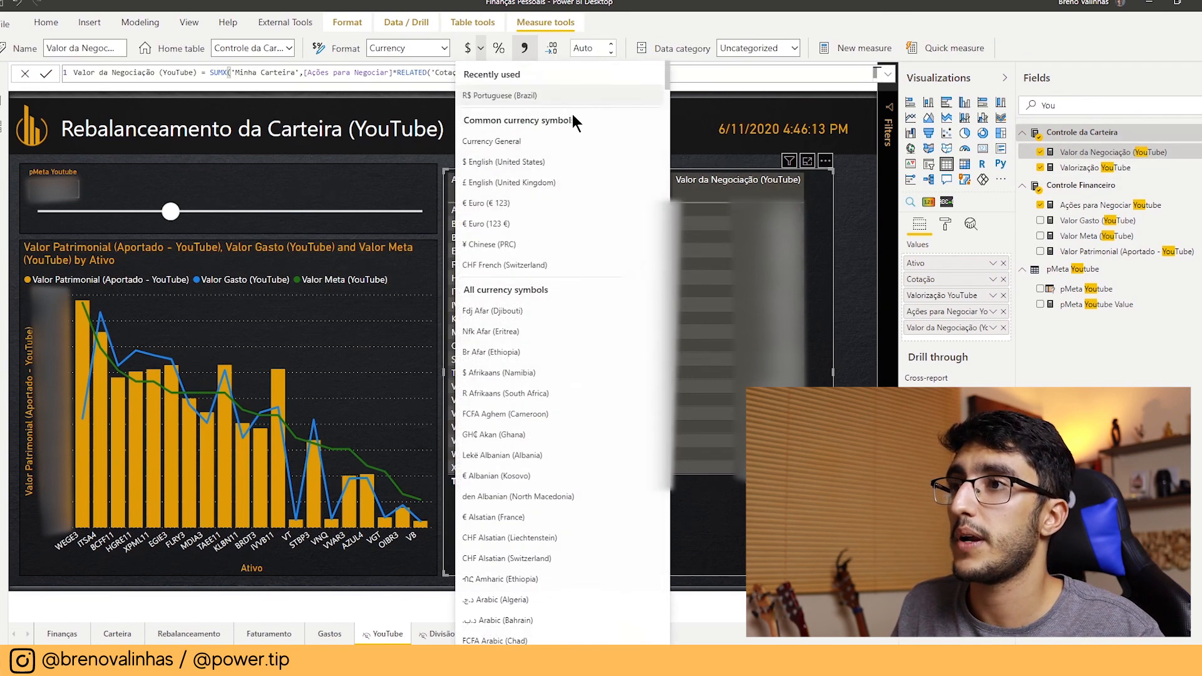
click(509, 94)
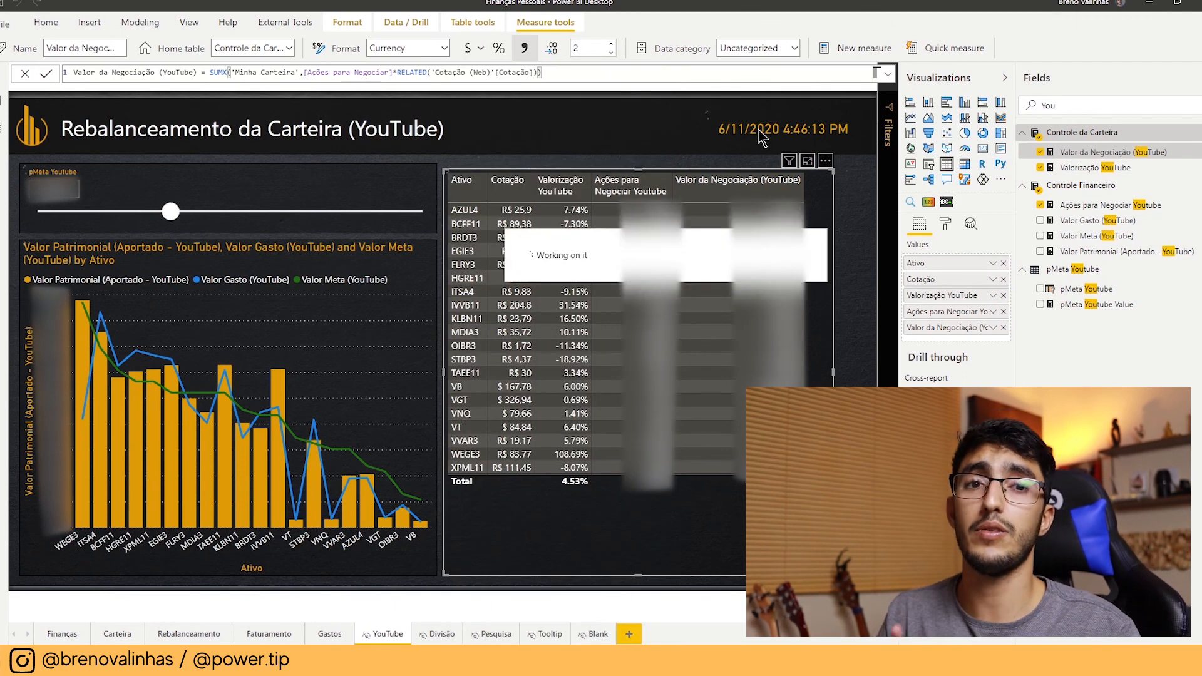